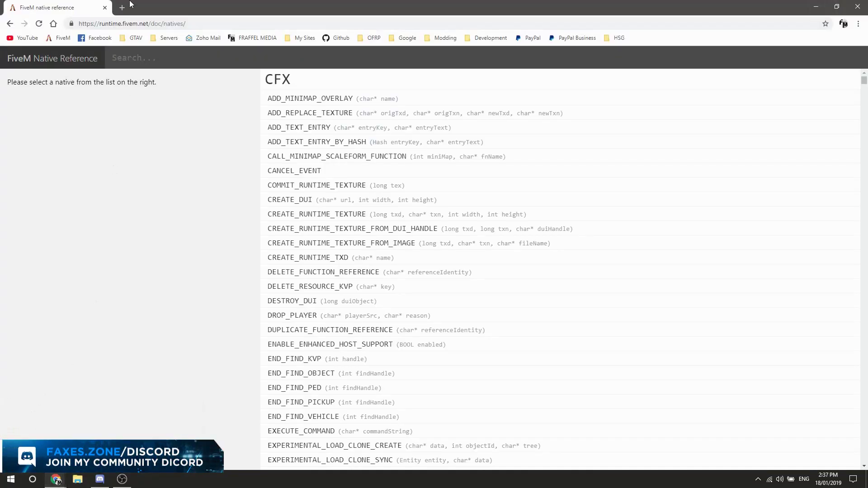
Load FiveM Documentation from the bookmarks in a new tab and open the Getting started guide.
left_click(120, 7)
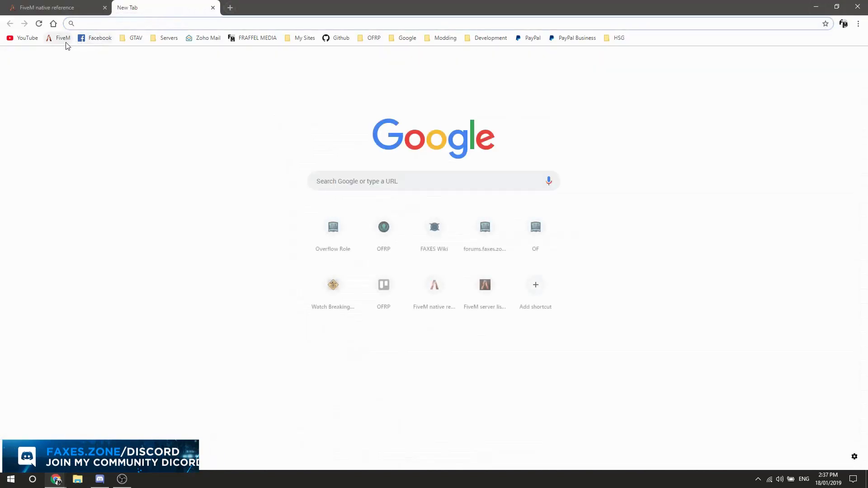
left_click(125, 38)
key("Down")
key("Down")
key("Down")
key("Down")
key("Return")
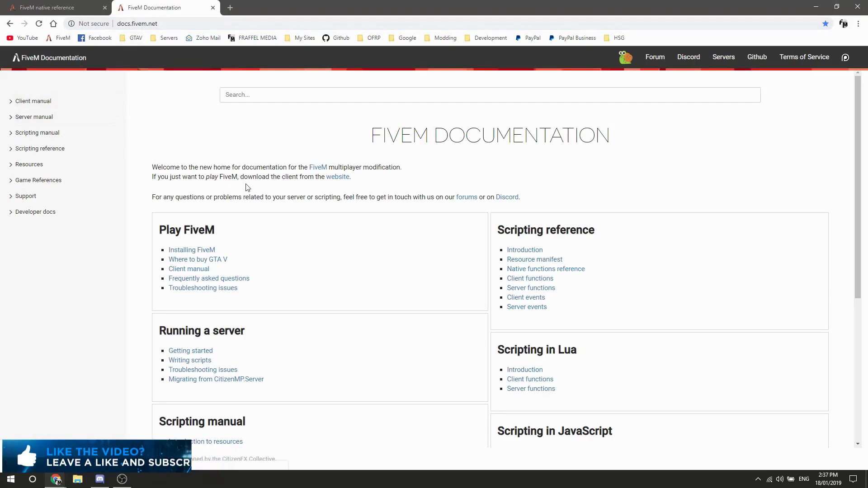
left_click(187, 352)
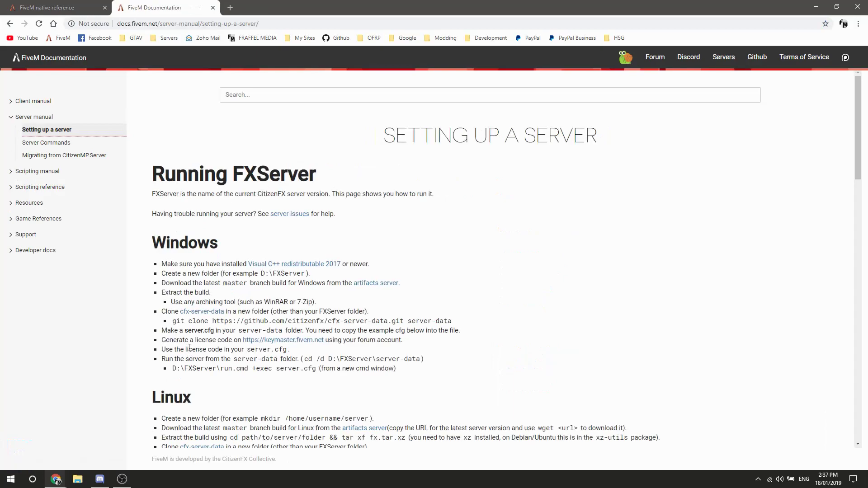
Read the Windows setup steps and open the artifacts server link in a new tab.
left_click_drag(413, 390, 278, 362)
left_click(174, 270)
left_click(279, 363)
double_click(274, 361)
left_click(269, 360)
right_click(379, 284)
left_click(388, 287)
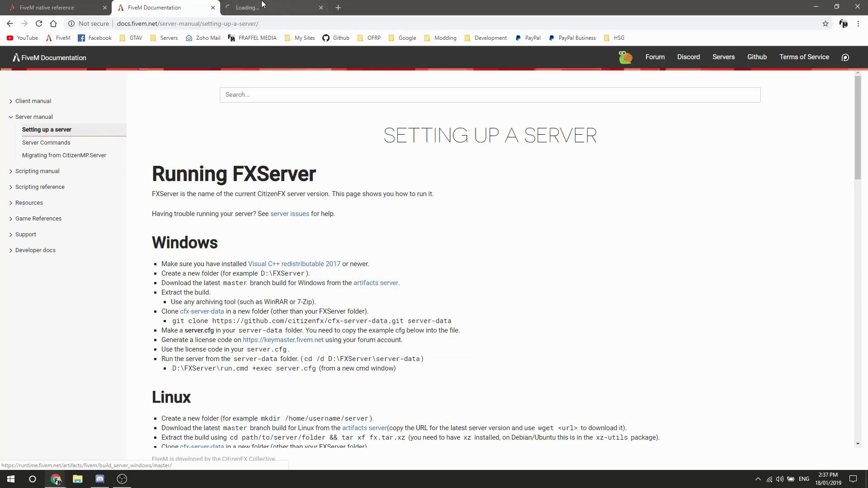
Review the master build listing, noting the newest 2019-Jan-17 build and the revoked folder.
left_click(263, 6)
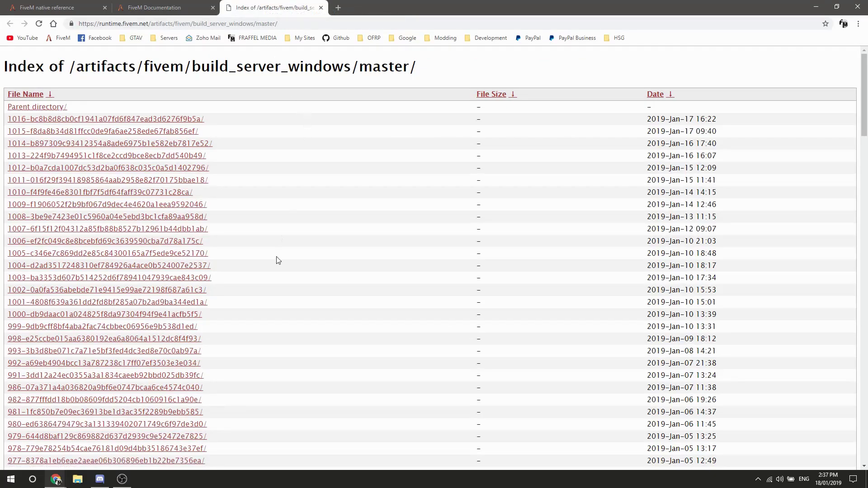
left_click_drag(646, 128, 680, 119)
left_click(702, 114)
left_click(680, 118)
scroll(674, 182, "down", 20)
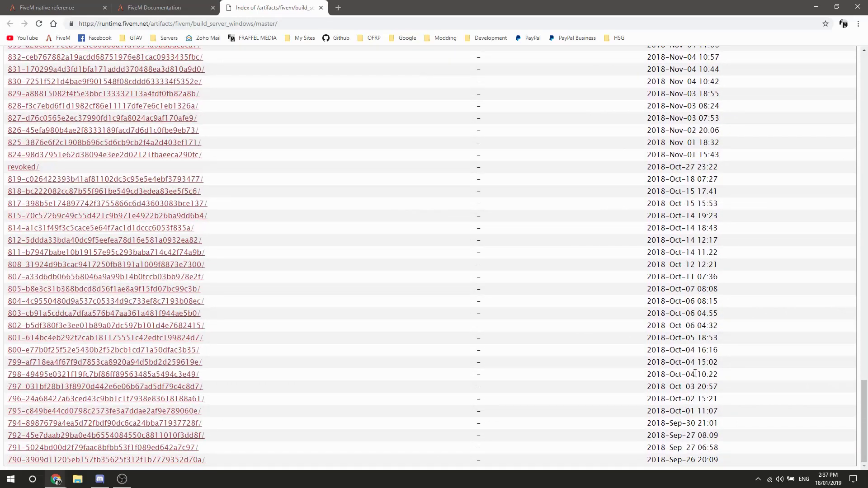
scroll(294, 385, "up", 15)
scroll(292, 385, "down", 8)
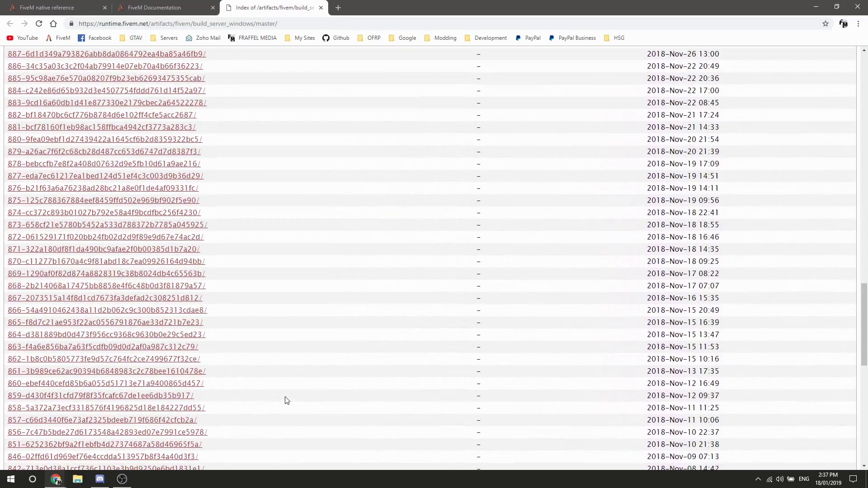
scroll(292, 386, "down", 4)
left_click(25, 167)
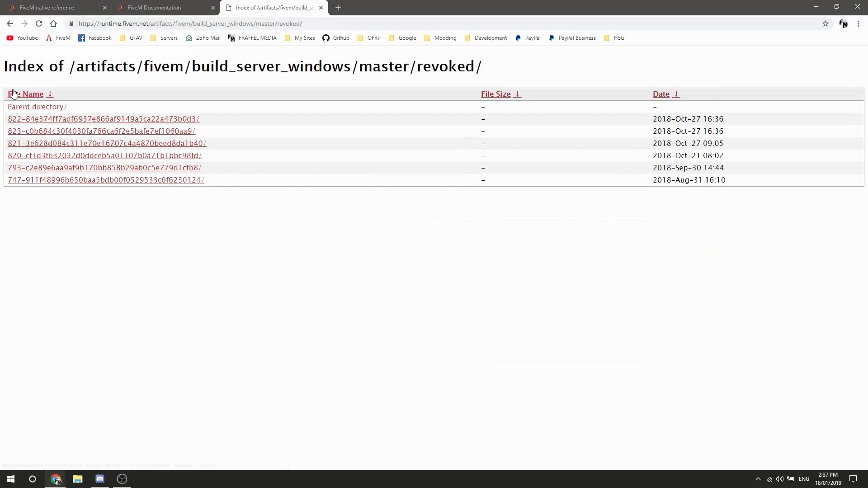
left_click(31, 106)
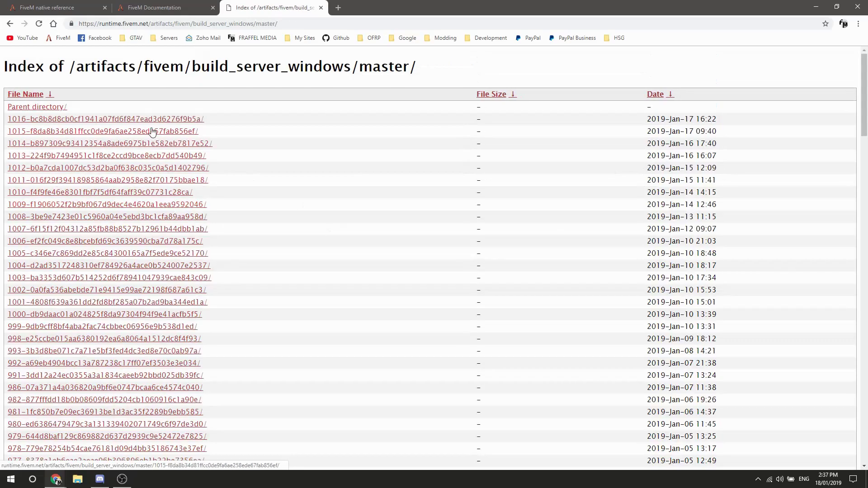
Download server.zip from build 1016 and return to the parent directory.
left_click(145, 120)
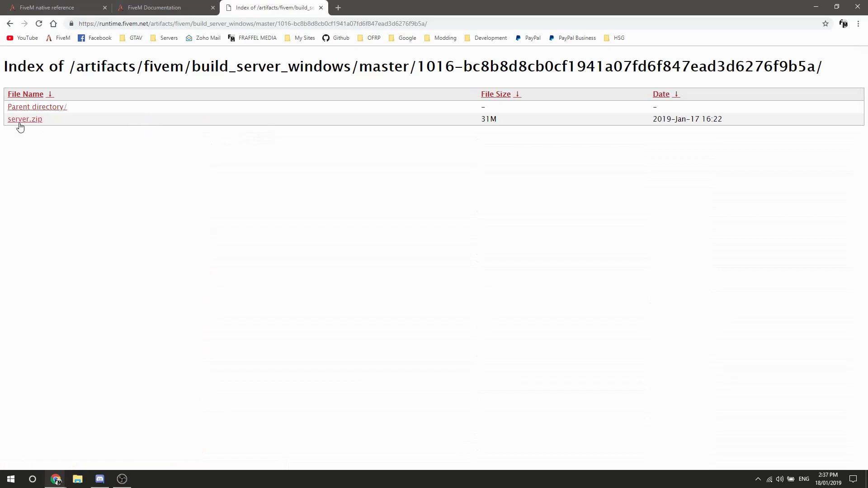
left_click(20, 121)
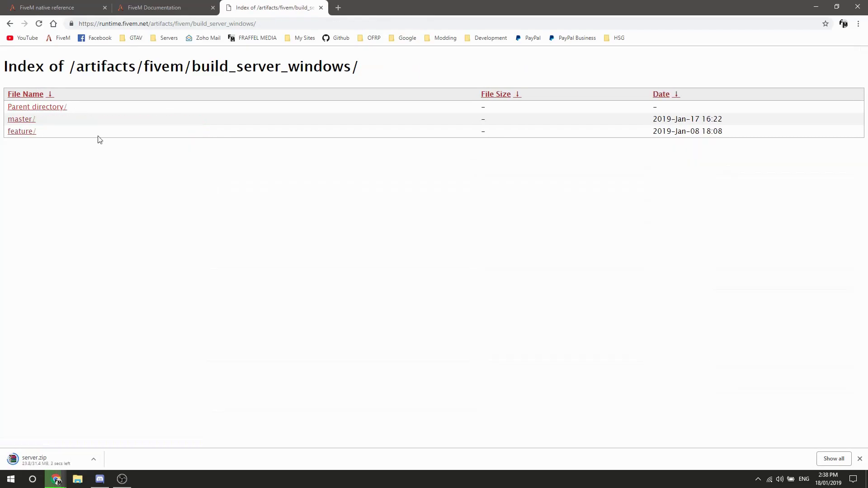
left_click(46, 107)
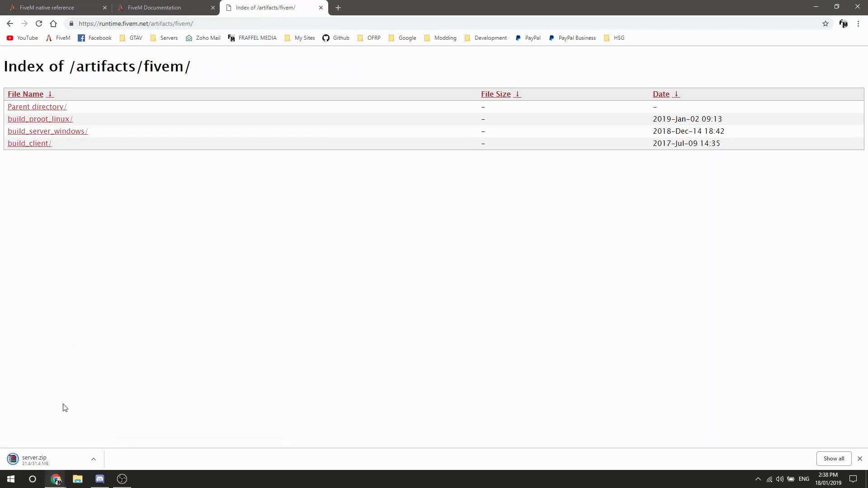
Back in the setup guide, review the Linux section and open cfx-server-data in a background tab.
left_click(136, 7)
scroll(409, 285, "down", 5)
mouse_move(428, 292)
left_mouse_down()
mouse_move(342, 259)
mouse_move(162, 221)
left_mouse_up()
left_click_drag(393, 287, 159, 191)
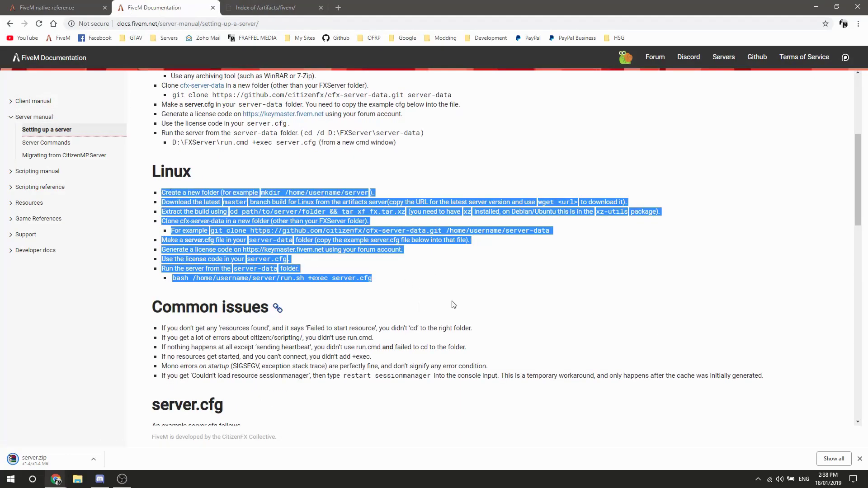
left_click(254, 4)
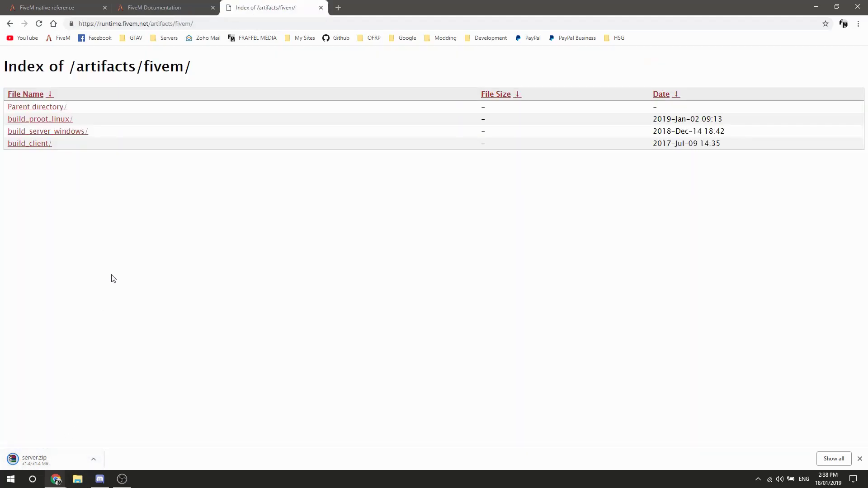
left_click(158, 5)
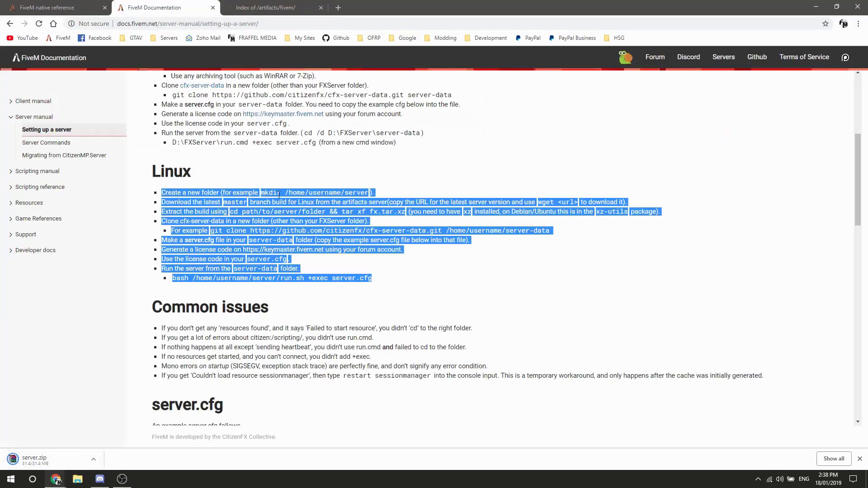
left_click(195, 176)
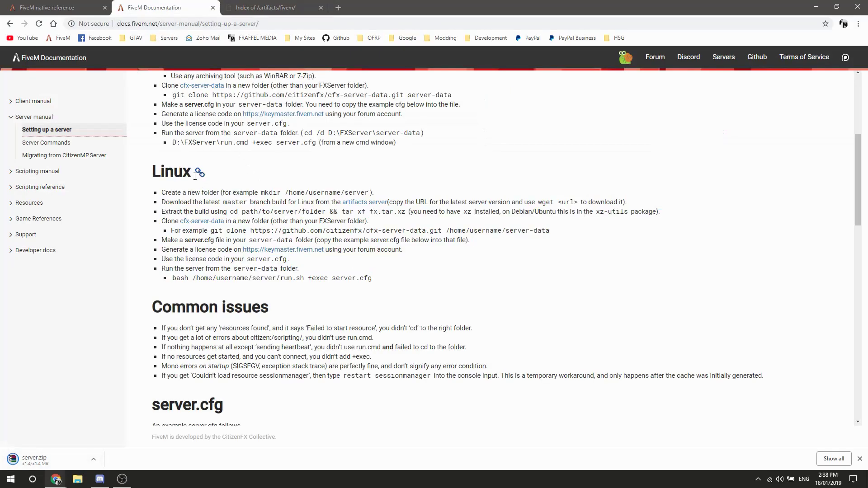
right_click(194, 221)
key("Escape")
middle_click(220, 224)
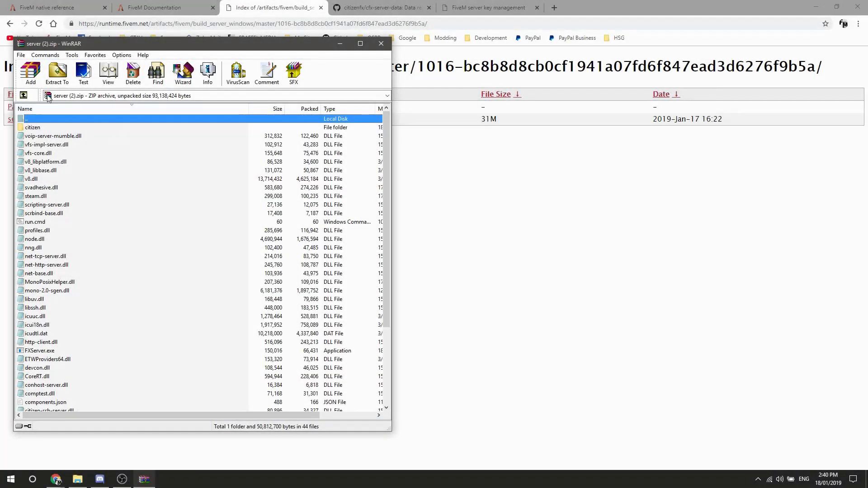
Open server (2).zip in WinRAR and place a File Explorer window on DATA (D:) beside it.
left_click(23, 95)
double_click(50, 249)
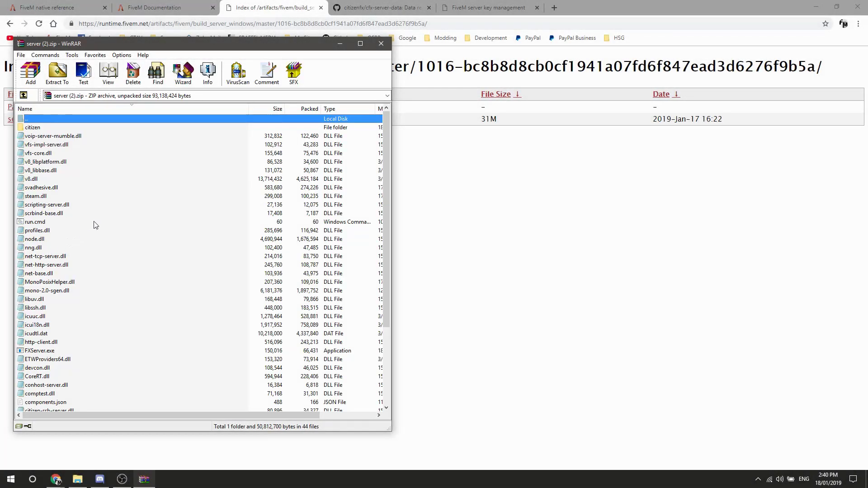
left_click(78, 479)
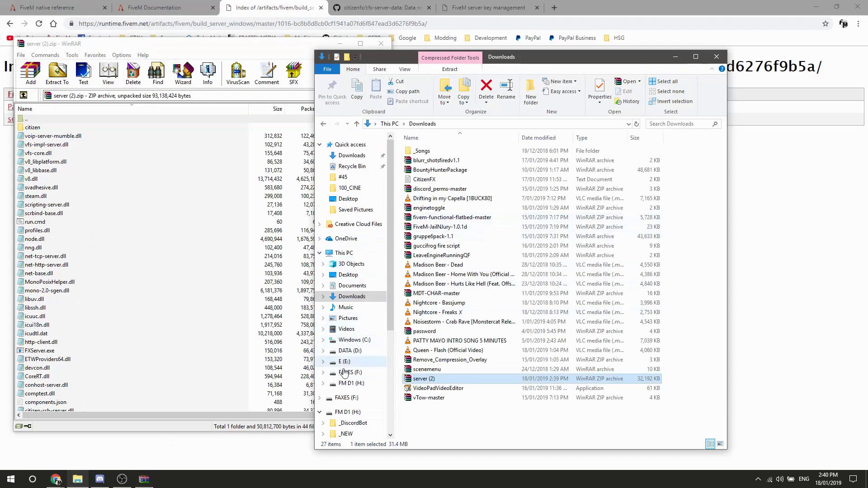
left_click(361, 352)
left_click_drag(490, 55, 565, 46)
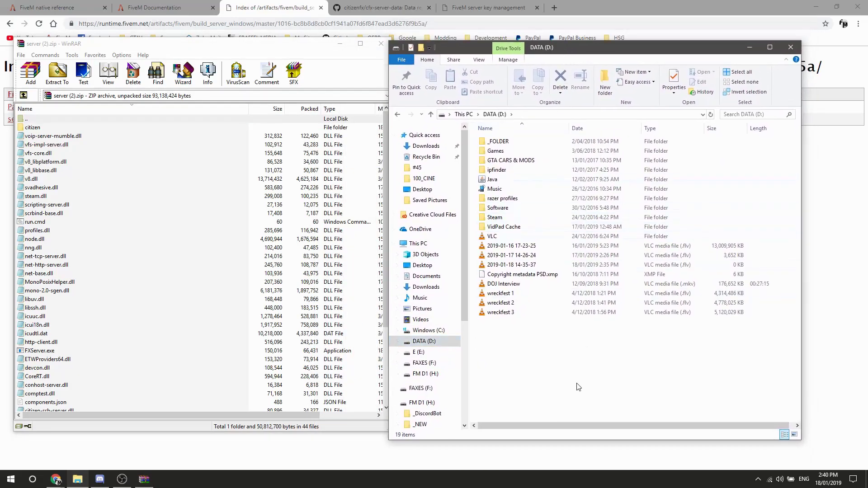
Create a new folder named FxServer on DATA (D:) and open it.
right_click(578, 384)
mouse_move(627, 364)
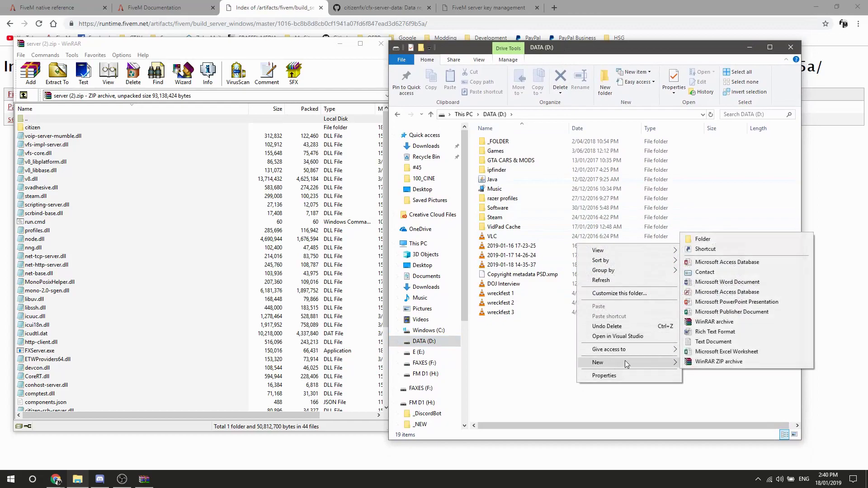
left_click(703, 239)
type("FxServer")
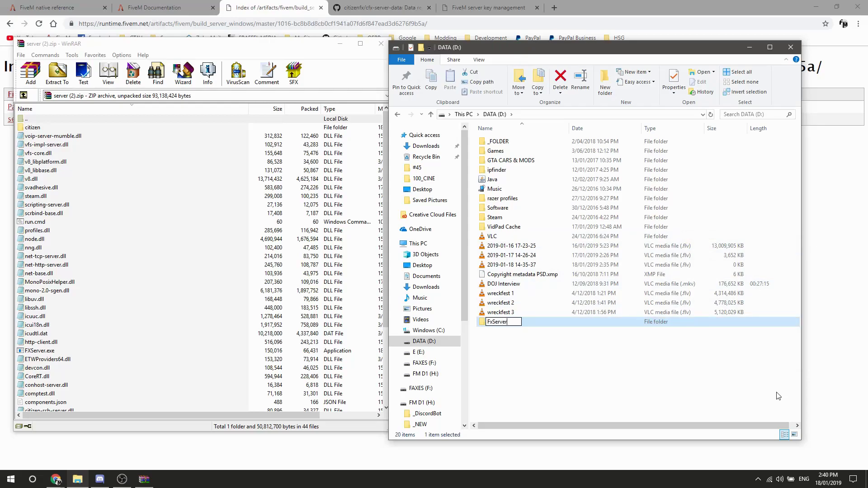
key("Return")
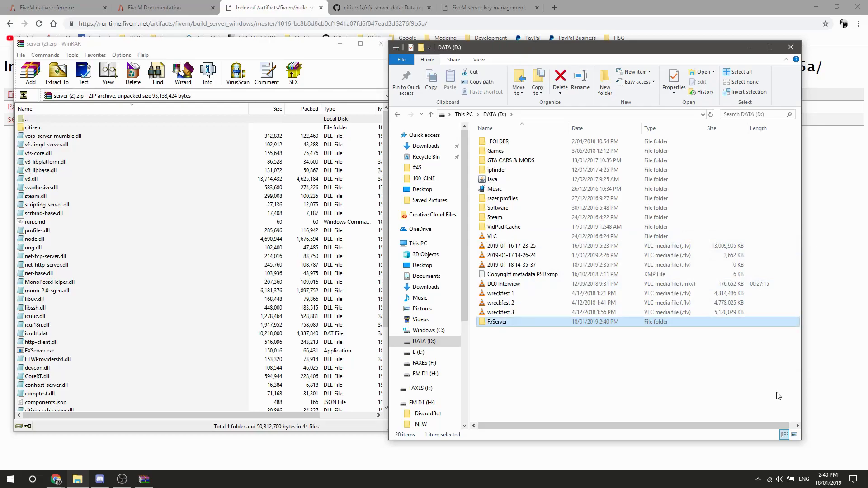
double_click(579, 322)
left_click(149, 42)
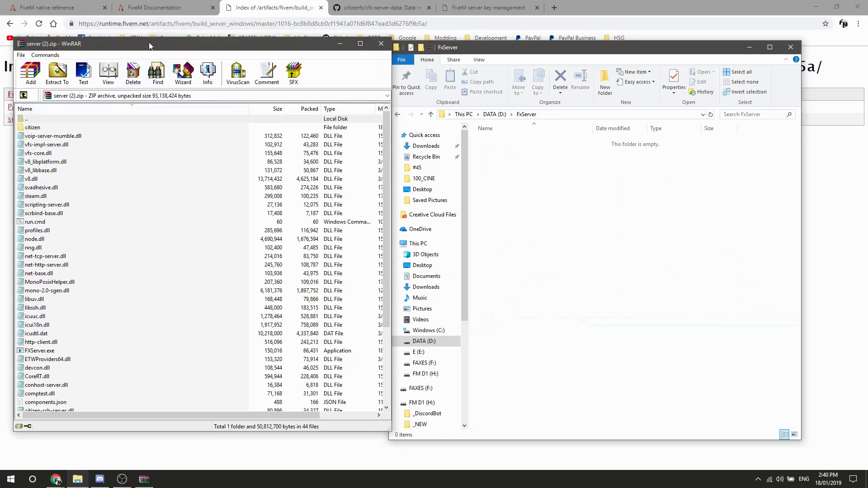
Extract all archive items, including citizen and FXServer.exe, into FxServer (45 items).
key("ctrl+a")
left_click_drag(696, 240, 697, 240)
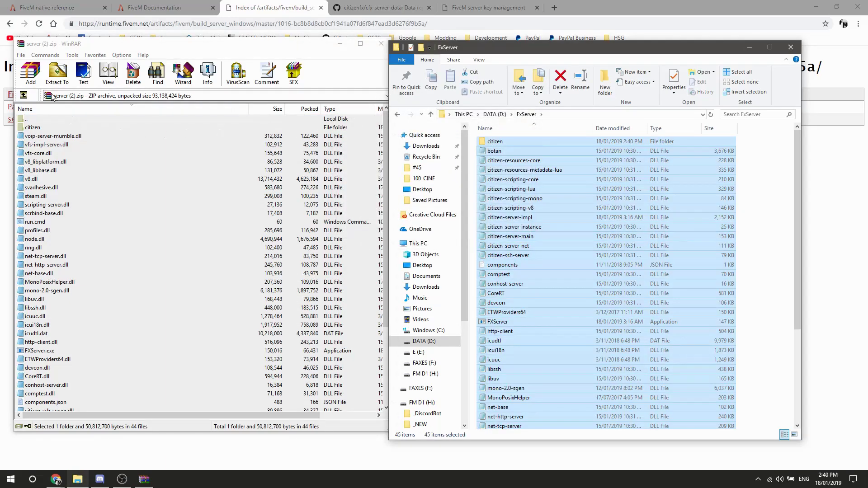
left_click(769, 194)
scroll(679, 344, "down", 4)
scroll(669, 326, "up", 4)
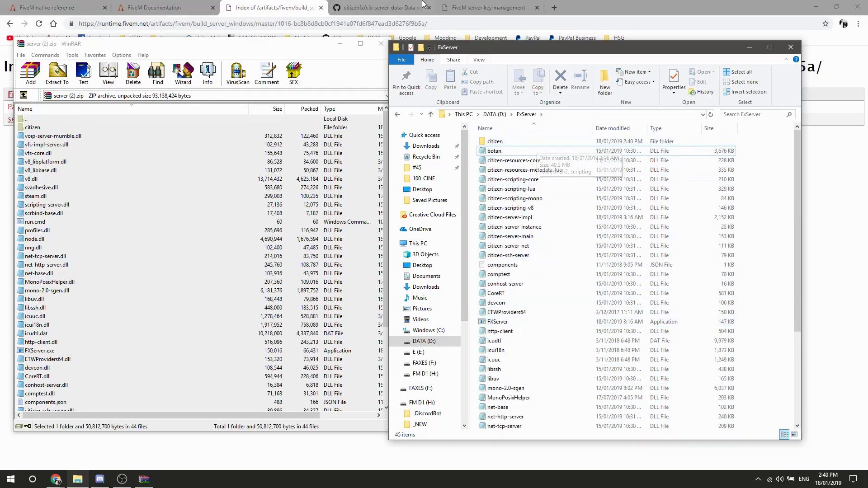
left_click(402, 4)
Download the cfx-server-data repository as a ZIP from the Clone or download menu.
left_click(647, 197)
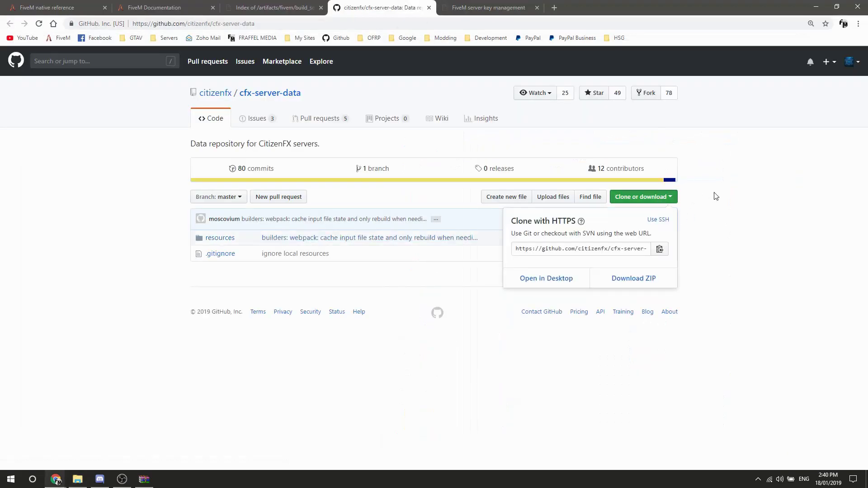
left_click(638, 274)
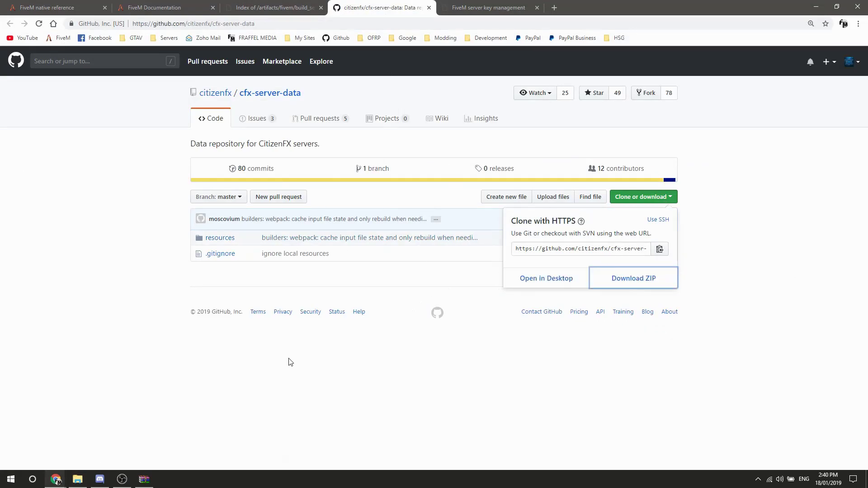
key("Escape")
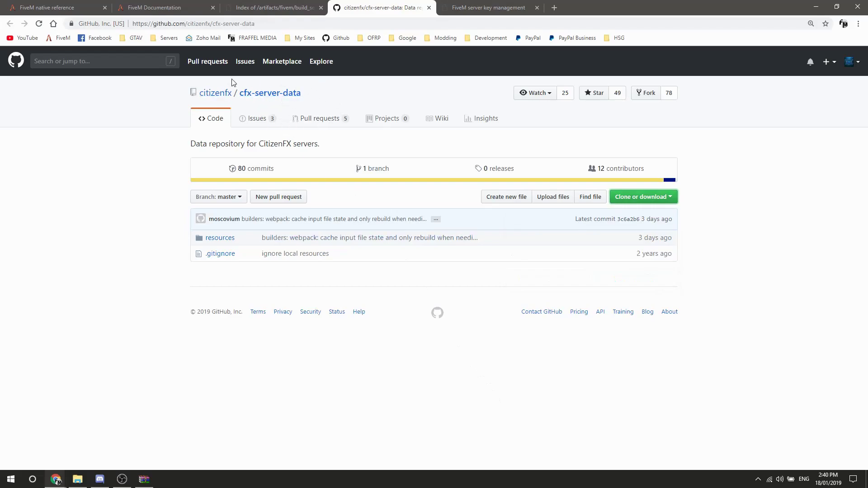
Check the docs' clone cfx-server-data step, then open the Downloads folder in File Explorer.
left_click(169, 12)
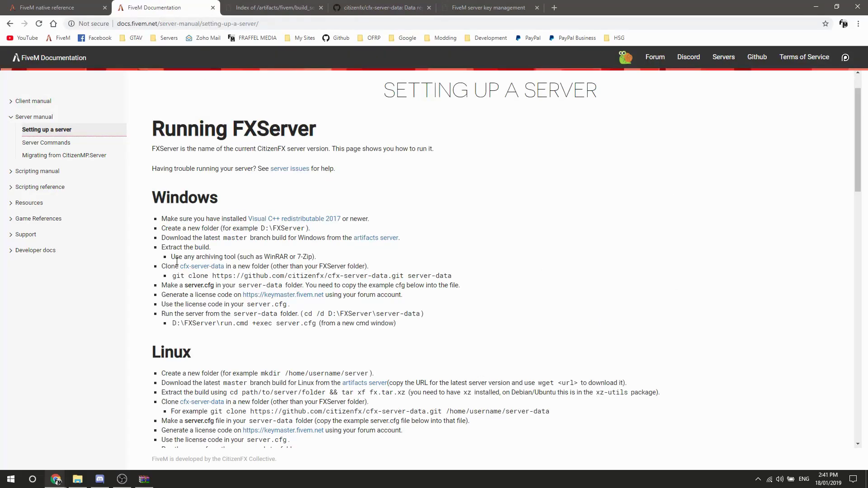
left_click_drag(168, 264, 224, 266)
left_click(298, 4)
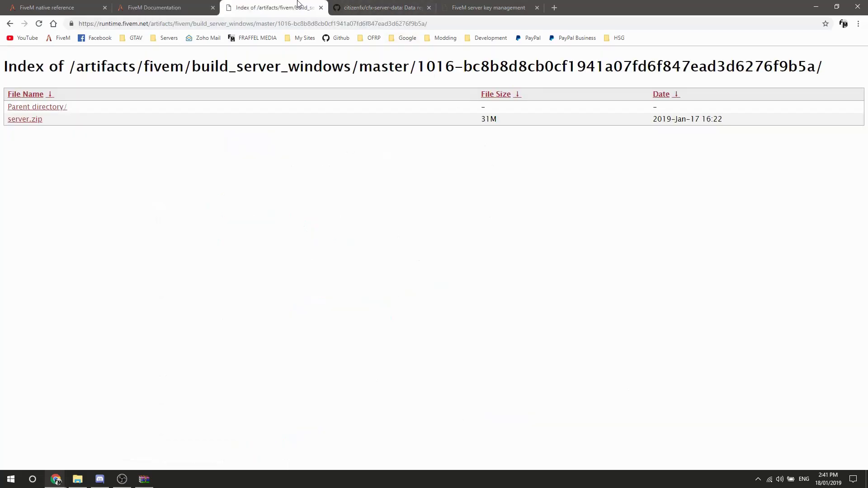
left_click(353, 20)
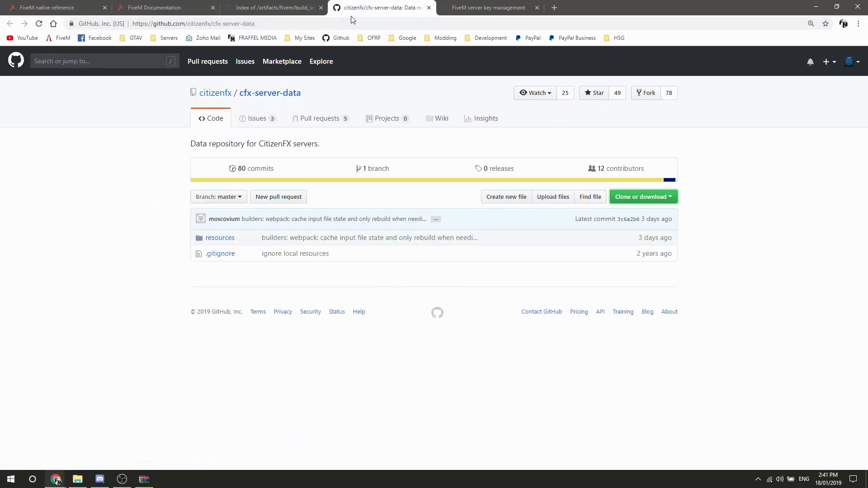
left_click(75, 477)
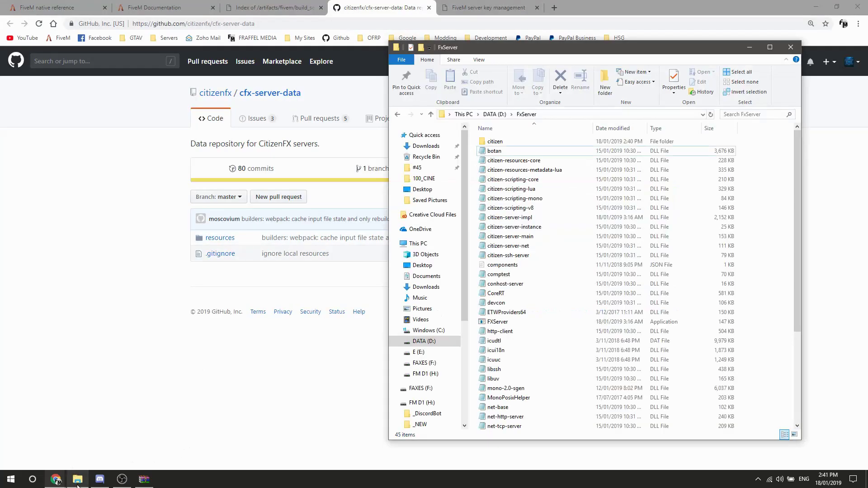
left_click(429, 288)
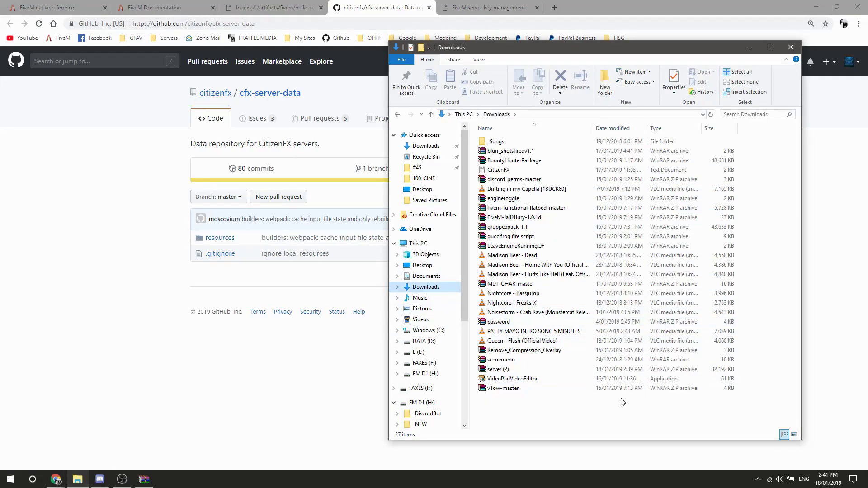
left_click(306, 427)
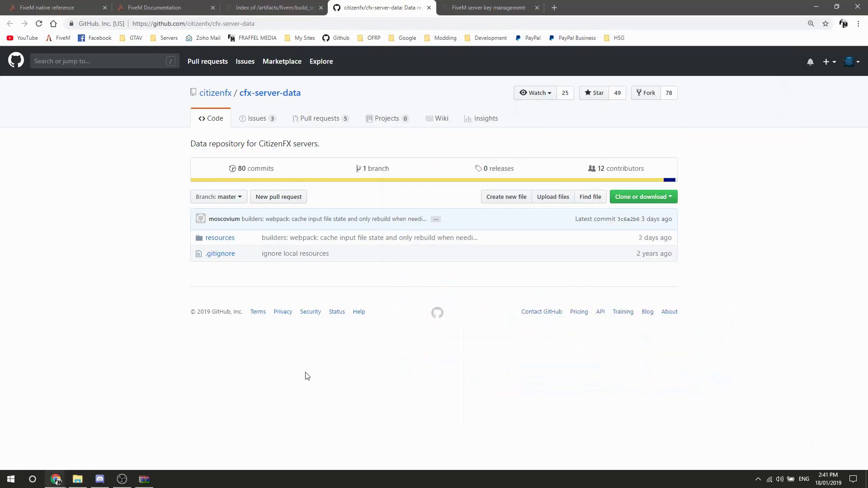
Browse the repository's resources folder, then open cfx-server-data-master.zip from the download shelf.
left_click(222, 240)
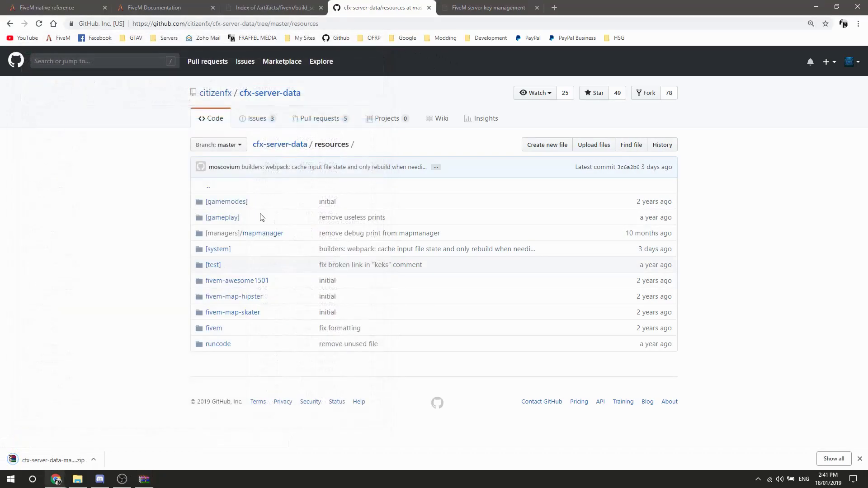
left_click(62, 459)
Open the cfx-server-data-master folder in the archive and navigate Explorer to D:\FxServer.
double_click(68, 127)
left_click(78, 479)
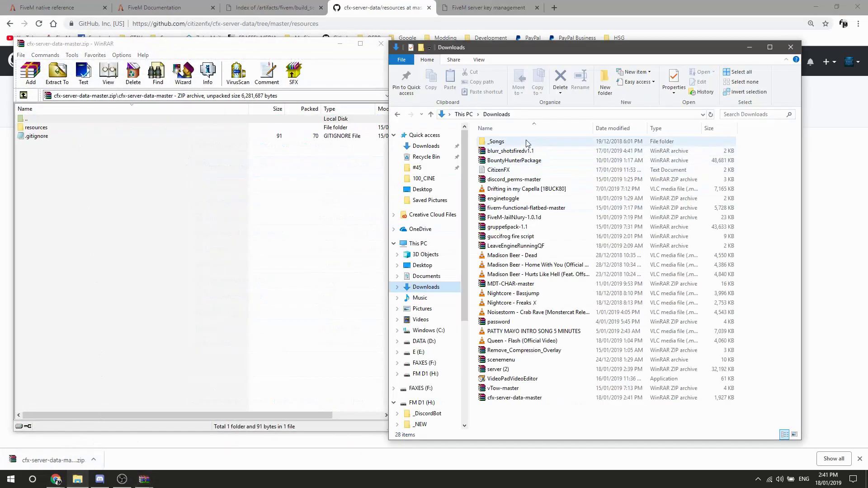
left_click(398, 114)
left_click(397, 114)
left_click(412, 114)
Create a new folder named server-data inside FxServer and open it.
right_click(764, 216)
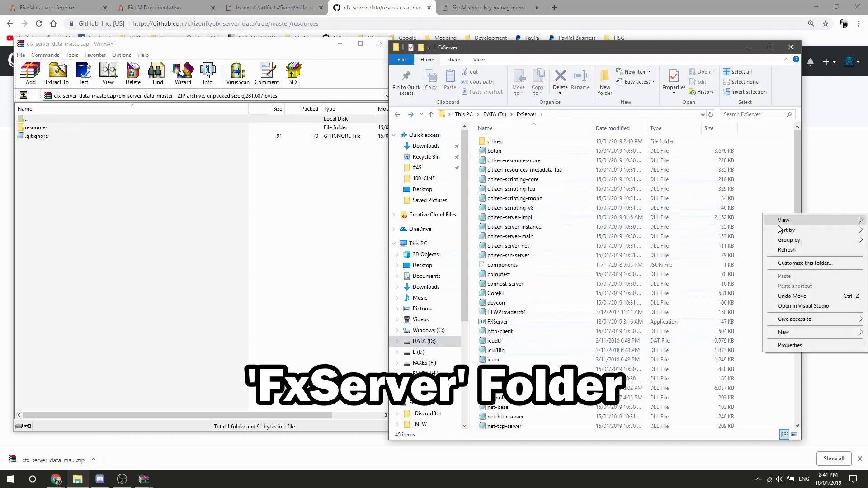
mouse_move(787, 332)
left_click(699, 333)
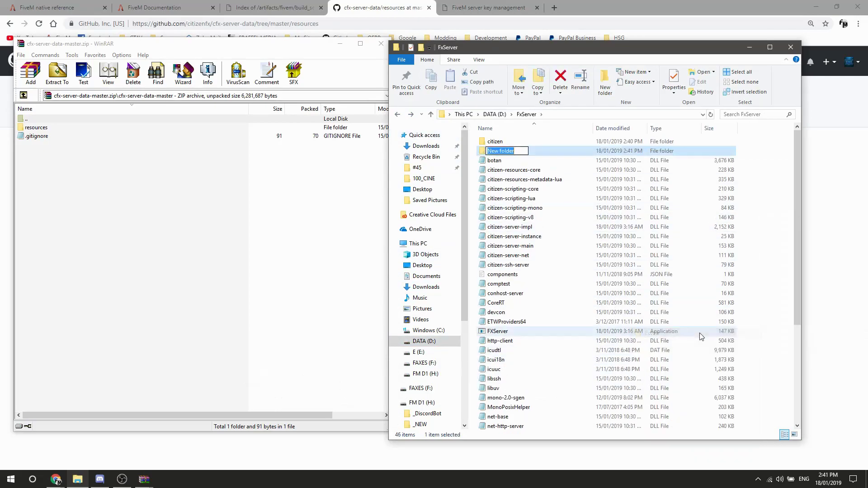
type("ser")
type("ver-data")
key("Return")
double_click(499, 150)
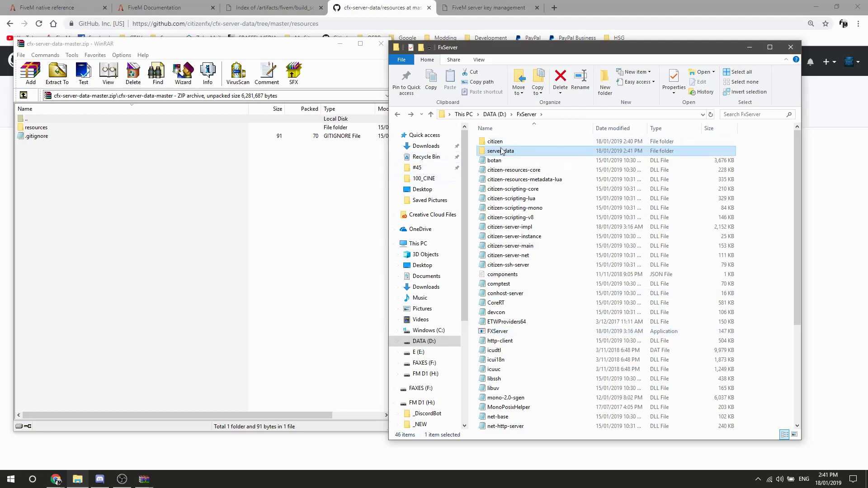
Drag the resources folder from the archive into server-data, then close WinRAR.
left_click(43, 130)
left_click_drag(37, 131, 661, 213)
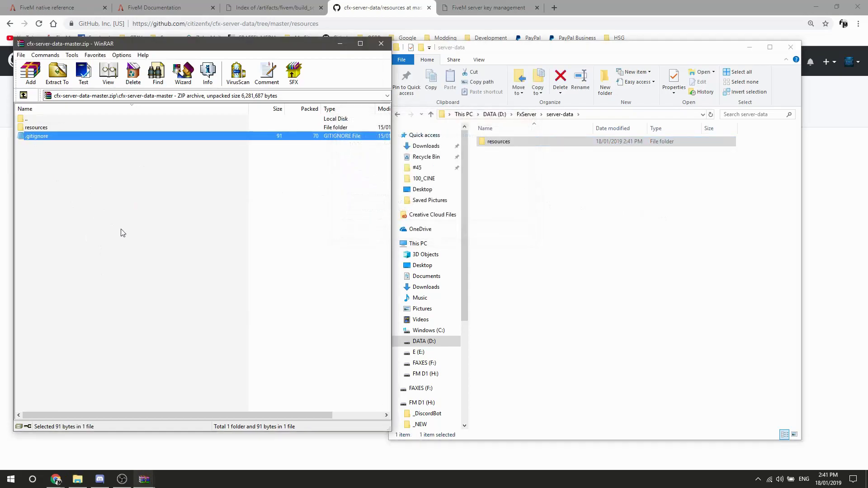
left_click(580, 166)
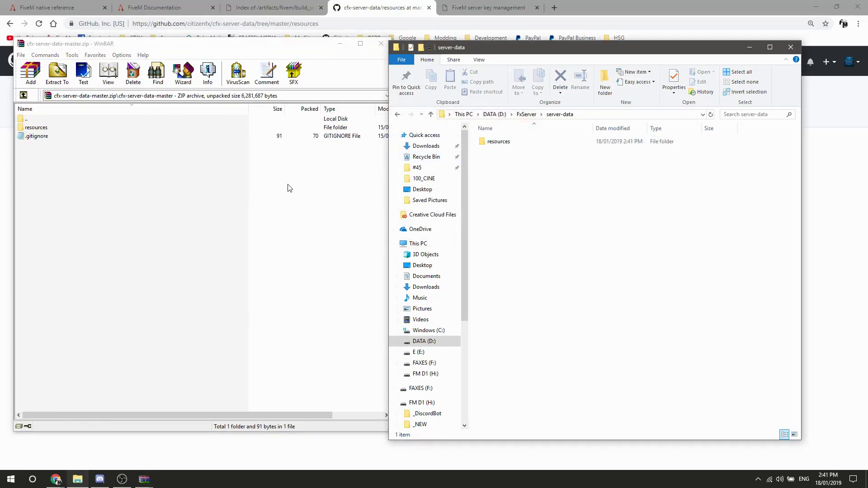
left_click(187, 204)
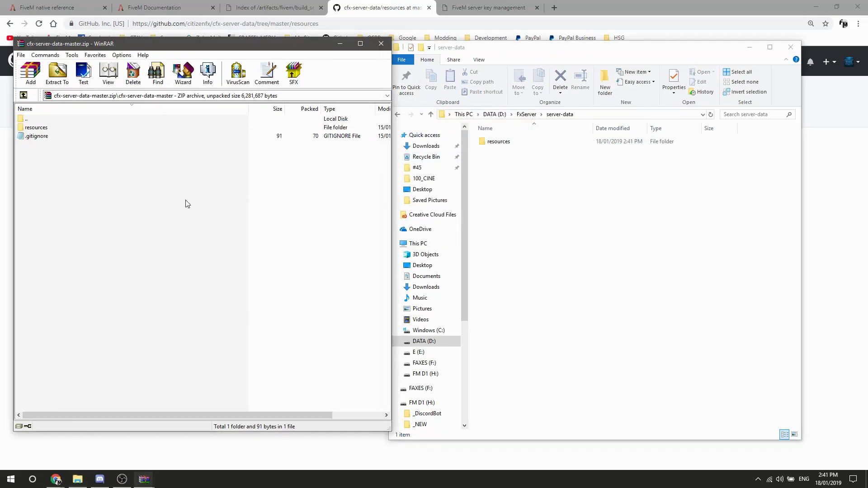
left_click(381, 45)
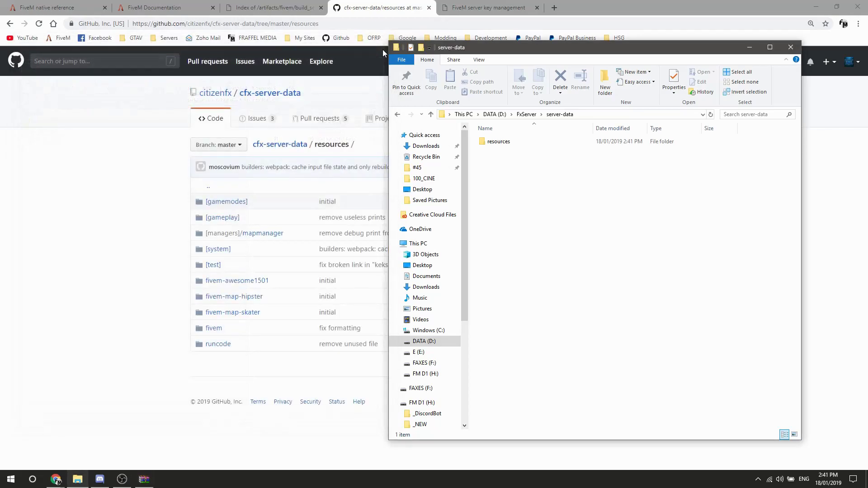
Read the example server.cfg in the docs, then launch VS Code by searching 'vs'.
left_click(162, 6)
scroll(251, 234, "down", 8)
scroll(252, 234, "down", 3)
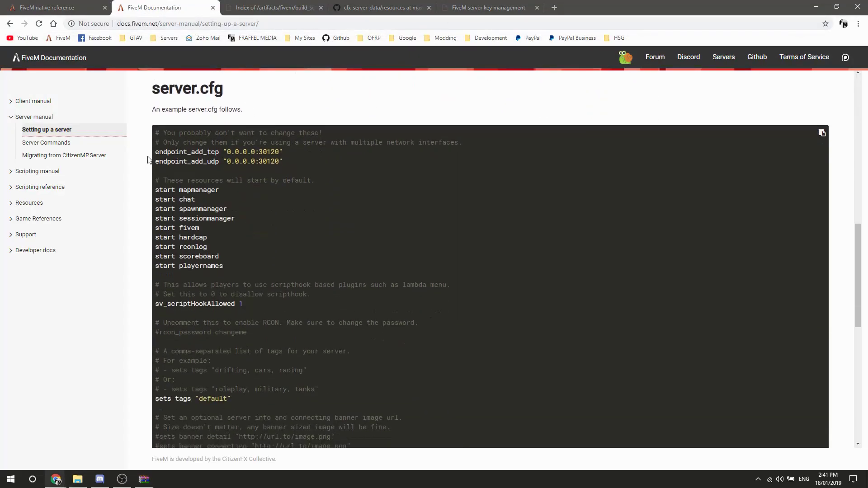
left_click_drag(157, 132, 265, 300)
left_click(265, 299)
scroll(271, 280, "down", 9)
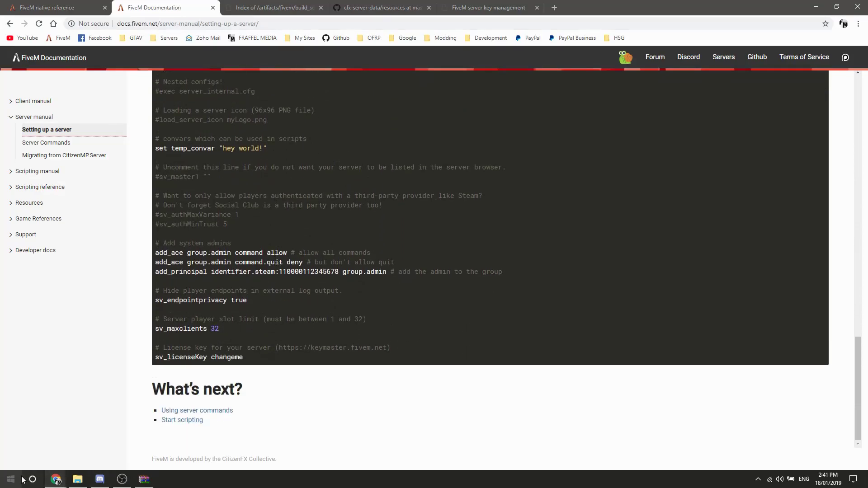
left_click(33, 479)
type("vs")
key("Return")
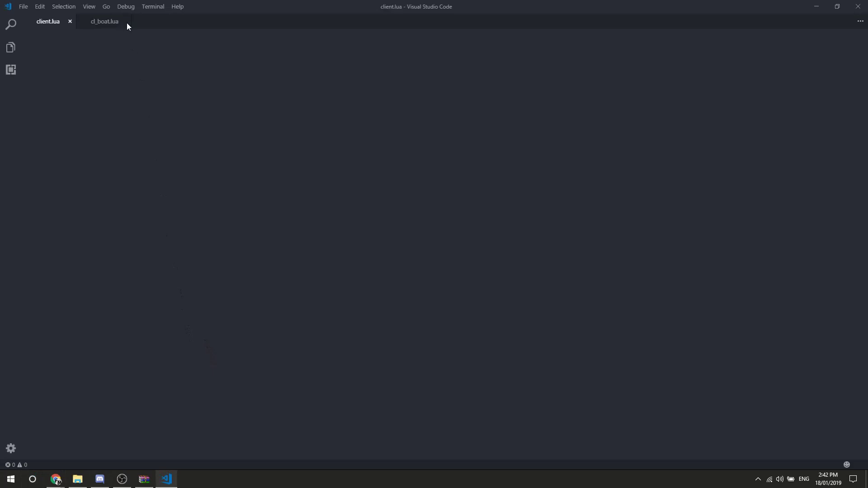
Close client.lua and cl_boat.lua and create a new untitled file in VS Code.
left_click(125, 21)
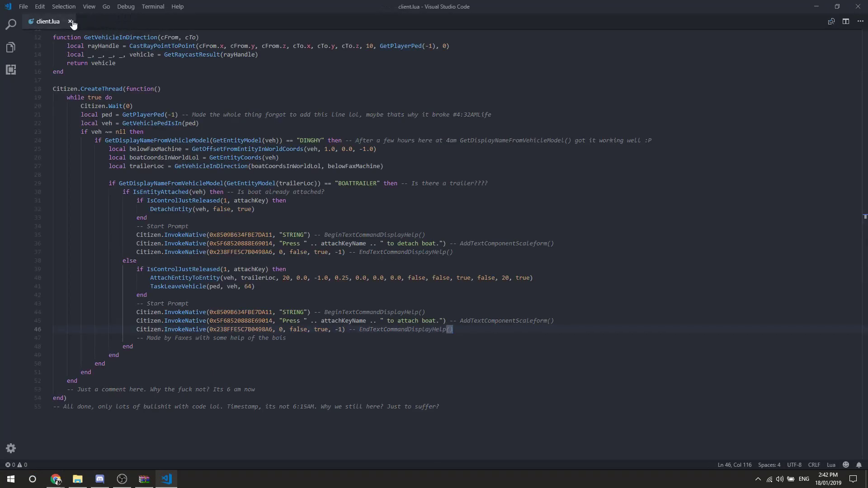
left_click(71, 22)
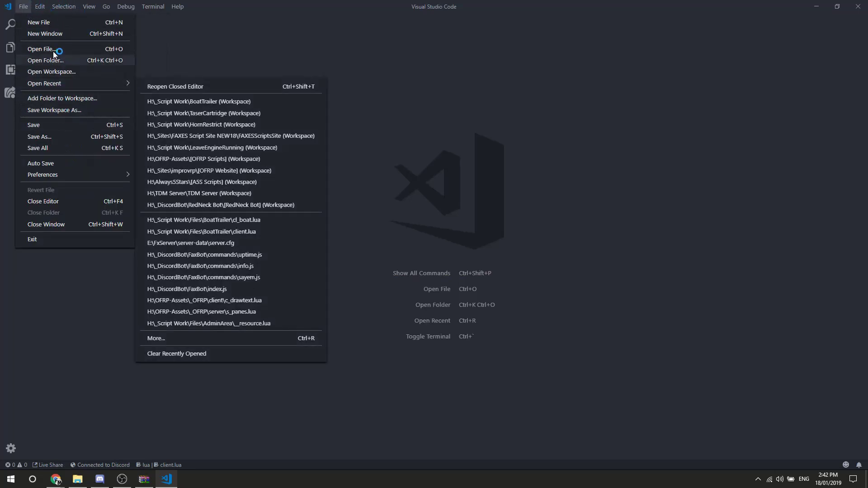
left_click(23, 6)
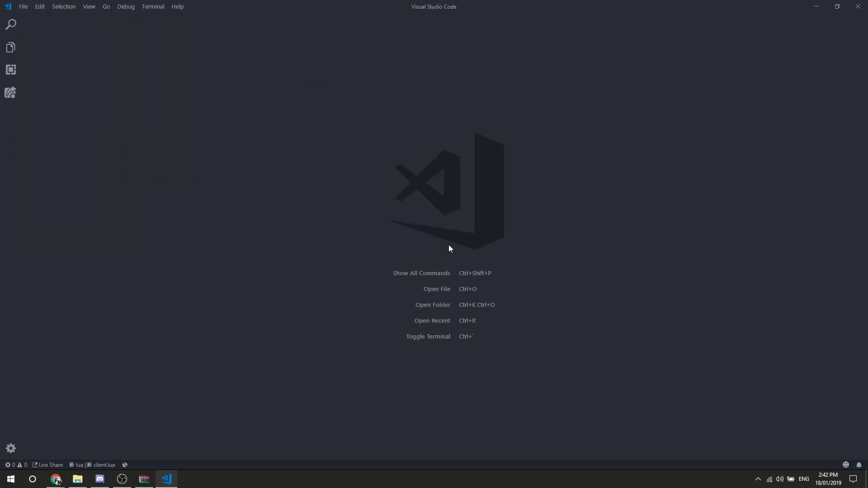
key("ctrl+n")
left_click(826, 466)
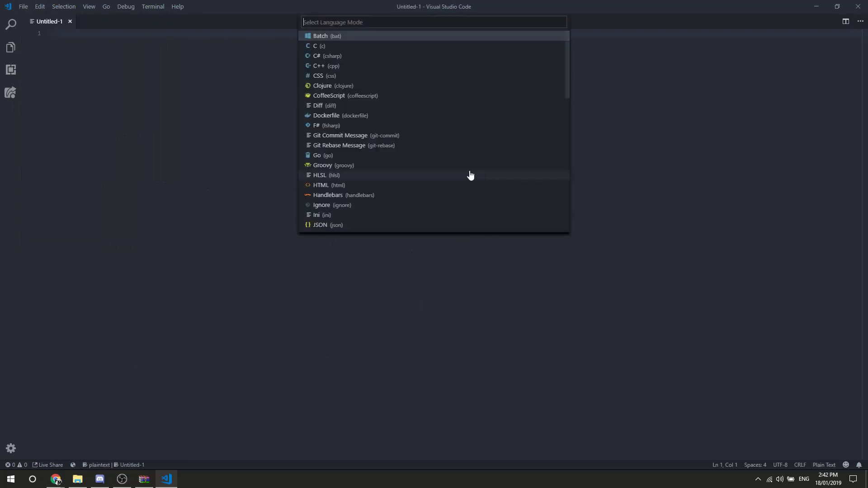
type("ccfg")
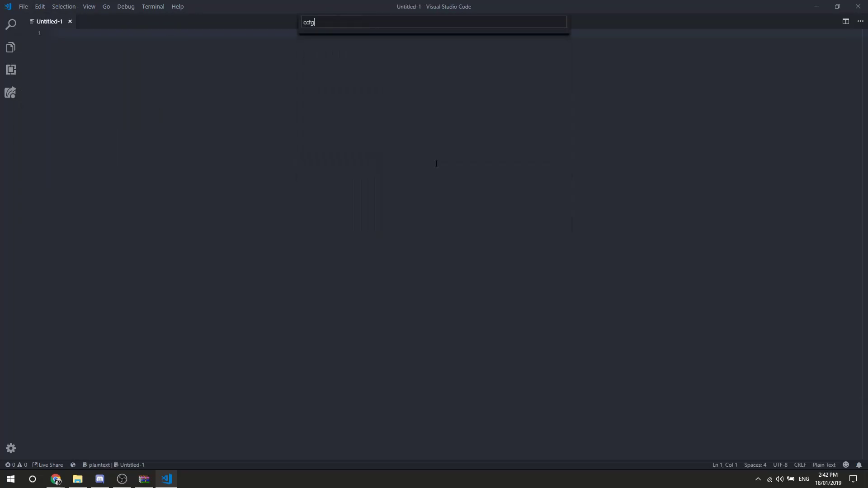
key("BackSpace")
key("BackSpace")
key("Escape")
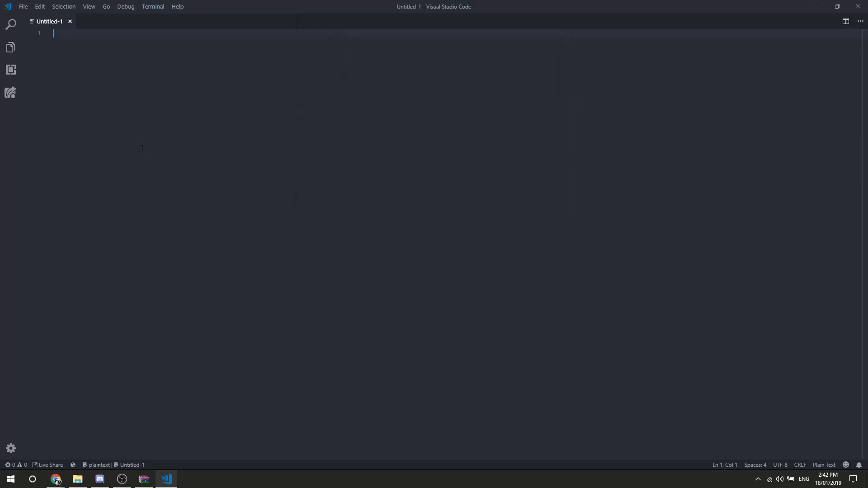
Copy the example server.cfg block from the docs and paste it into Untitled-1.
mouse_move(53, 475)
left_click(140, 448)
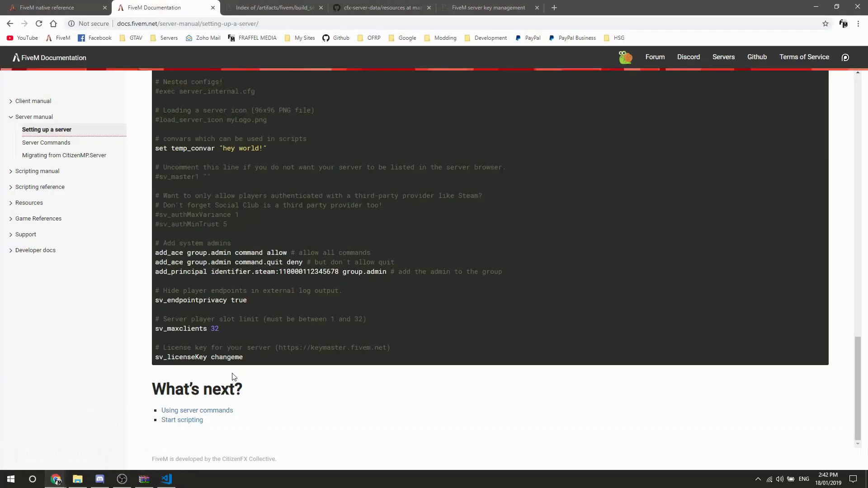
left_click_drag(260, 360, 153, 221)
key("ctrl+c")
left_click(166, 479)
key("ctrl+v")
scroll(196, 261, "up", 5)
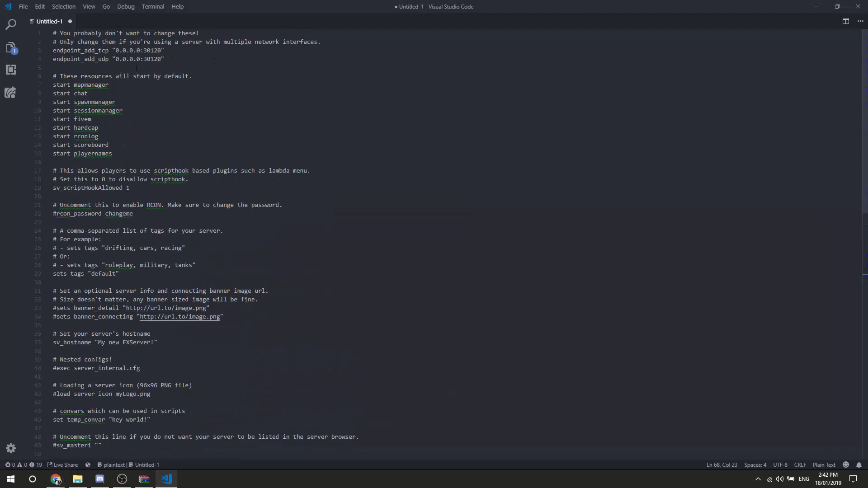
Save the new file as server.cfg in D:\FxServer\server-data.
key("ctrl+s")
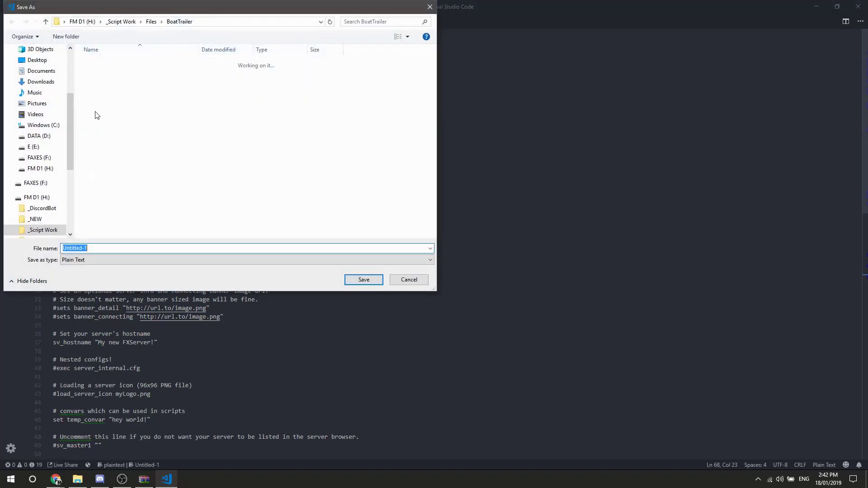
scroll(51, 168, "down", 1)
scroll(53, 167, "down", 2)
scroll(52, 168, "up", 2)
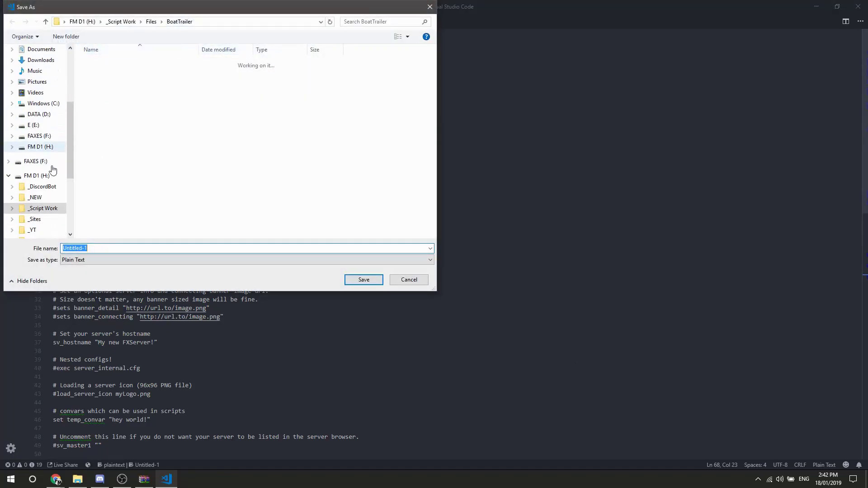
left_click(44, 115)
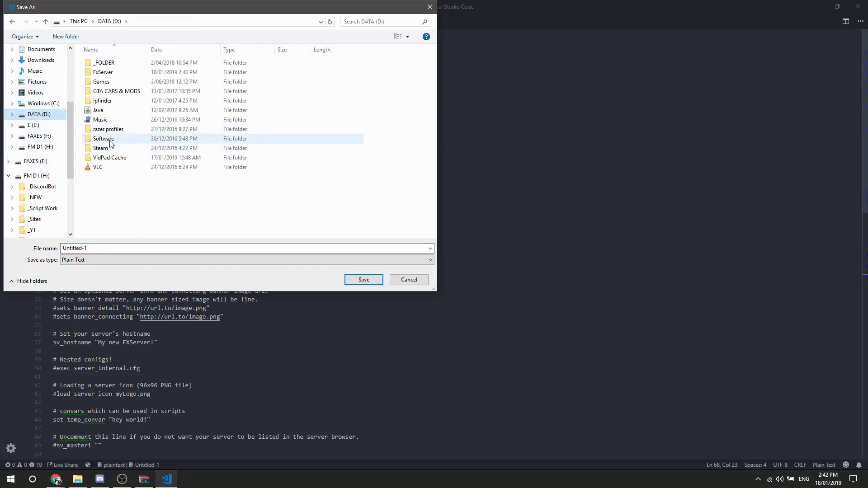
double_click(107, 73)
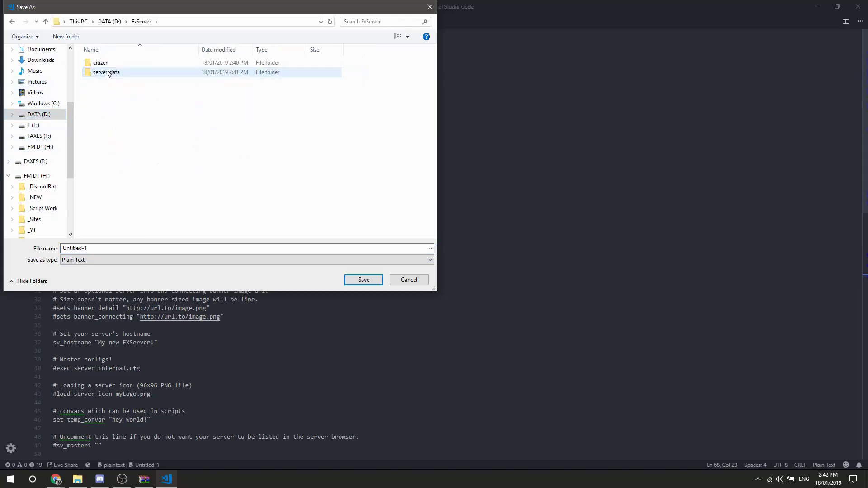
double_click(126, 73)
left_click(114, 248)
type("server.cfg")
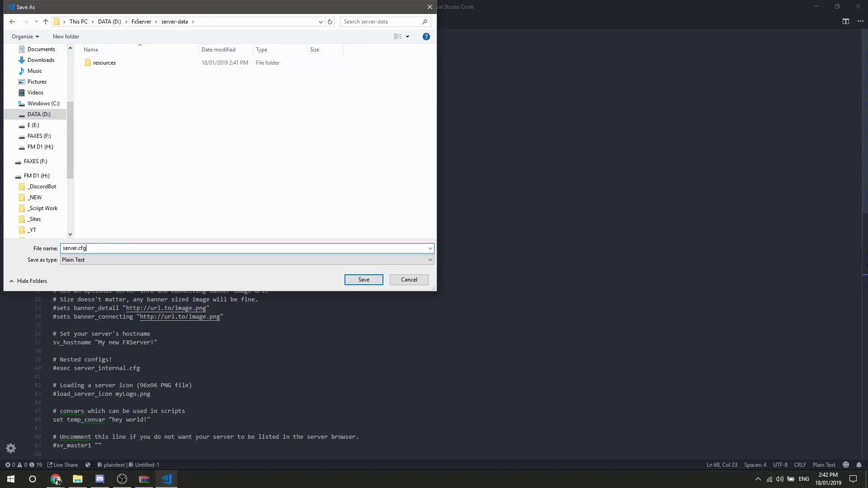
key("Return")
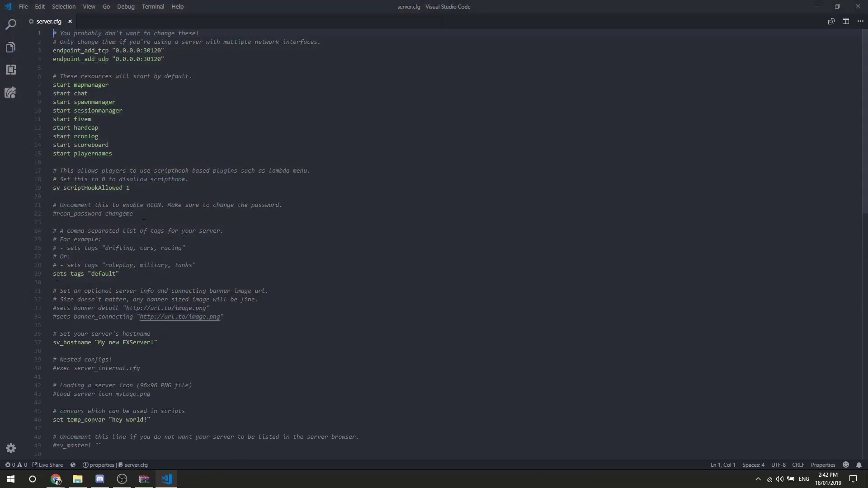
Add a 'start' line after the resource start list, then undo it.
left_click_drag(178, 62, 55, 50)
left_click(212, 103)
left_click(134, 157)
key("Return")
type("start")
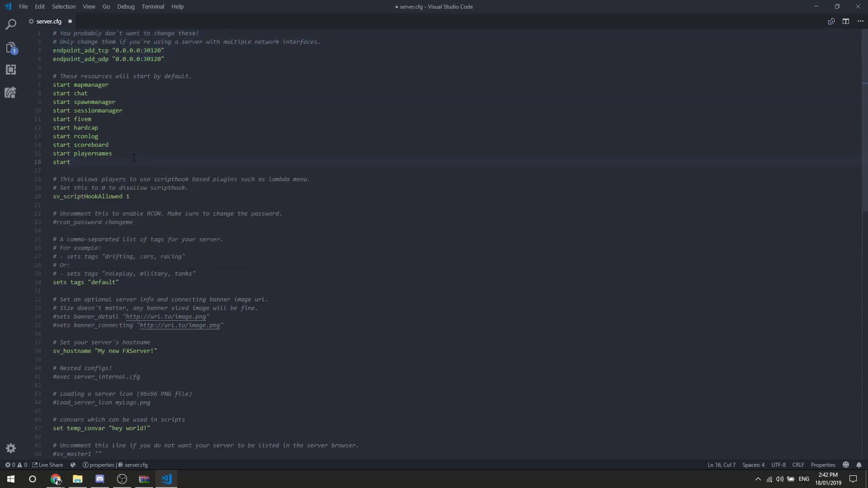
key("ctrl+z")
key("ctrl+z")
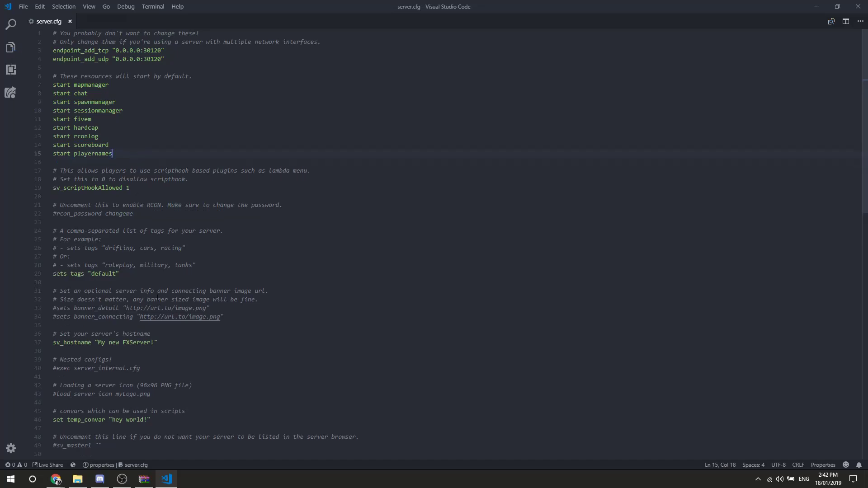
scroll(157, 298, "down", 2)
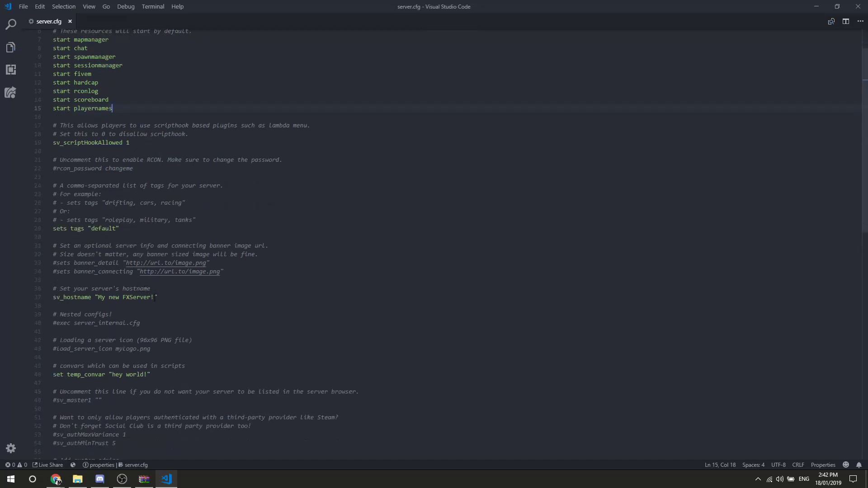
Replace the default sv_hostname with 'FAXES COOL SERVER' and save server.cfg.
left_click_drag(155, 298, 102, 298)
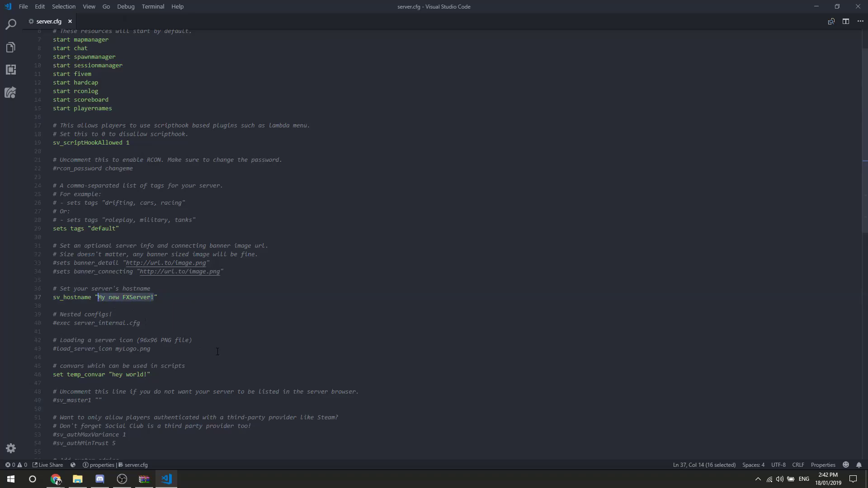
key("BackSpace")
type("FAXES ")
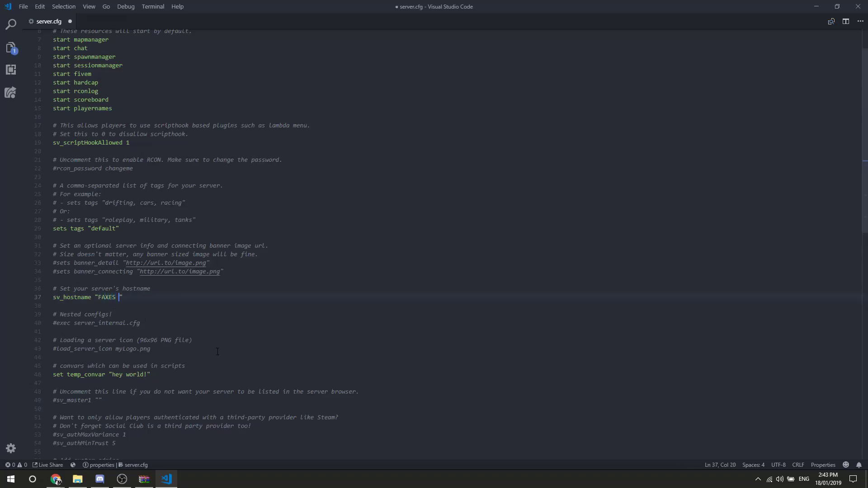
type("COOL SERVER")
key("ctrl+s")
Select the changeme license key placeholder and bring up the FiveM documentation window.
scroll(190, 317, "down", 7)
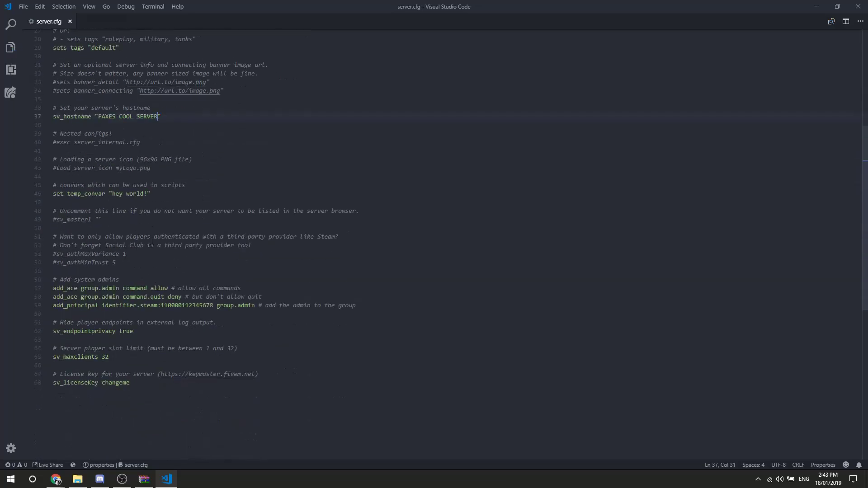
scroll(151, 243, "down", 1)
double_click(117, 360)
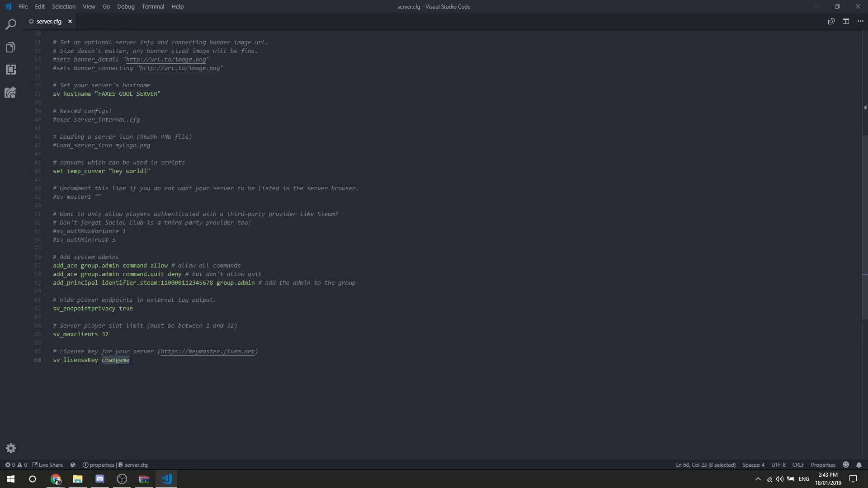
mouse_move(55, 480)
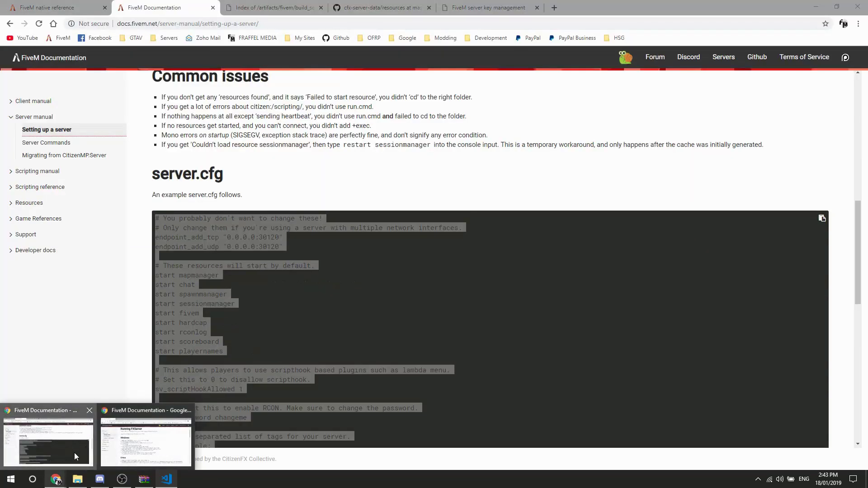
left_click(74, 452)
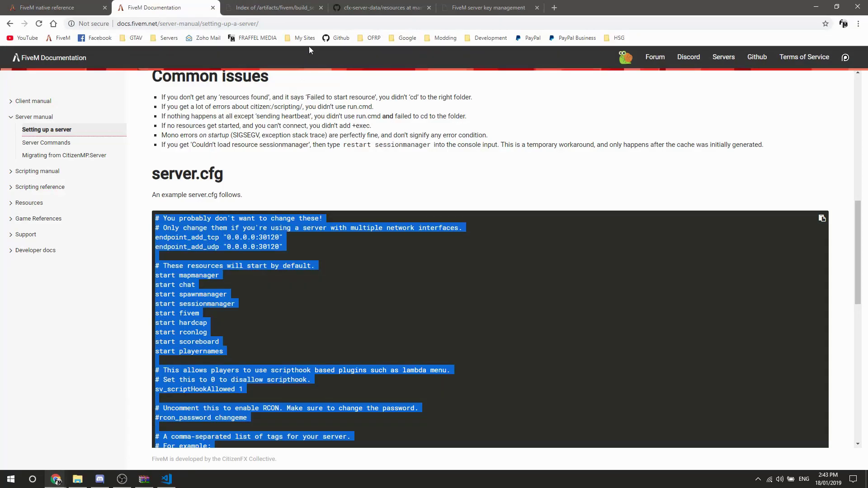
On the server key management page, enter the label 'Home Host'.
left_click(281, 5)
left_click(382, 8)
left_click(480, 8)
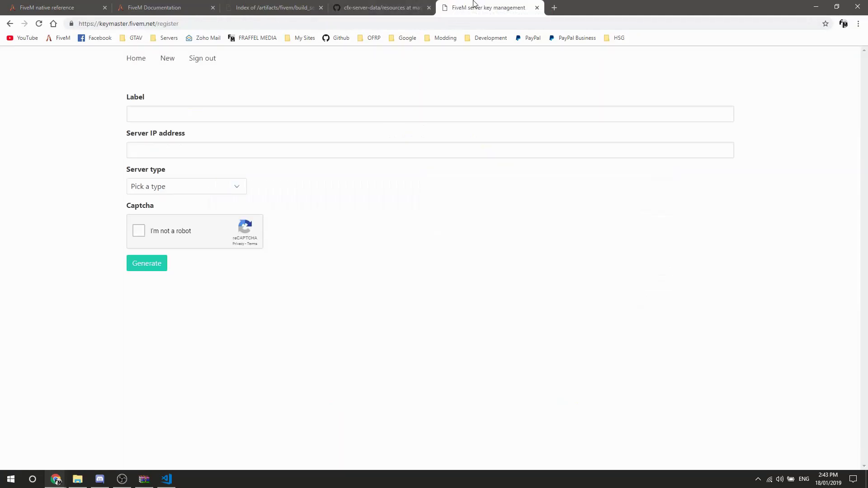
left_click(166, 111)
type("?")
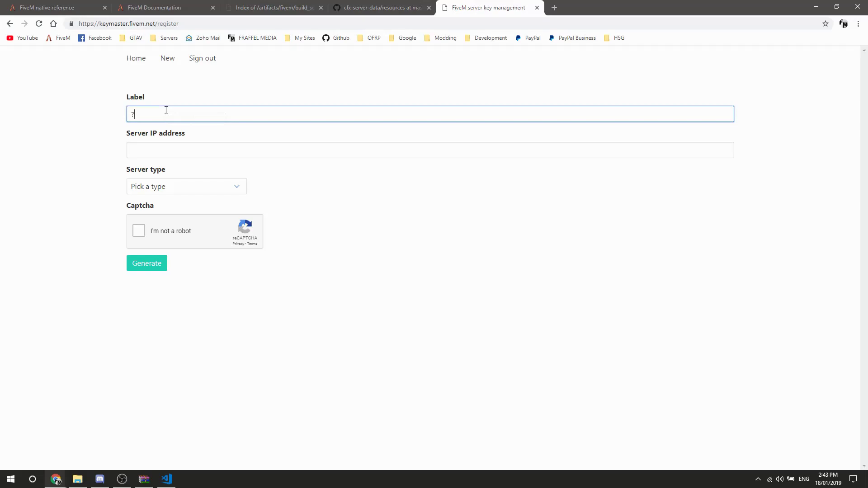
type("Hqwe")
key("BackSpace")
key("BackSpace")
key("BackSpace")
key("BackSpace")
key("BackSpace")
type("Home Ho")
Set server IP 0.0.0.0, choose Home hosted, and complete the captcha.
left_click(191, 150)
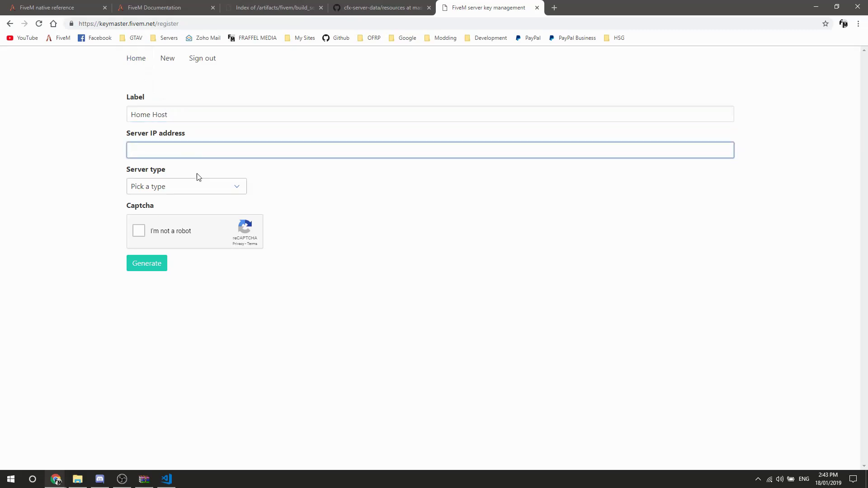
type("0.0.0.0")
left_click(183, 187)
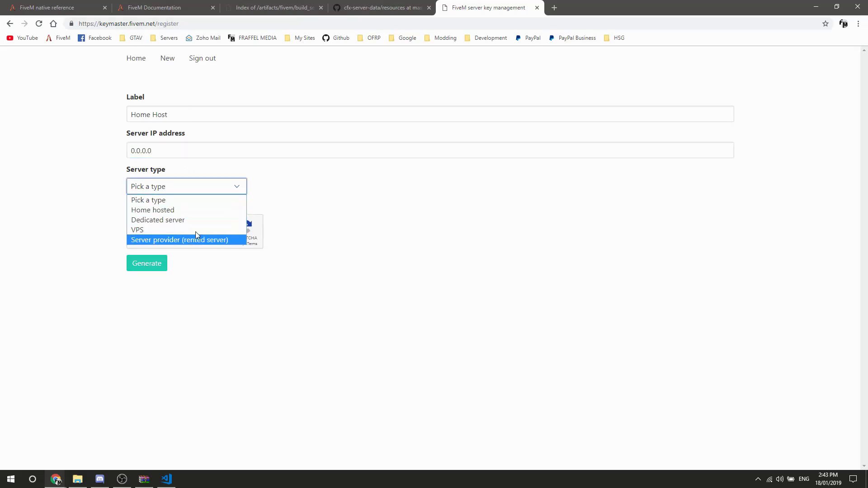
left_click(180, 210)
left_click(472, 239)
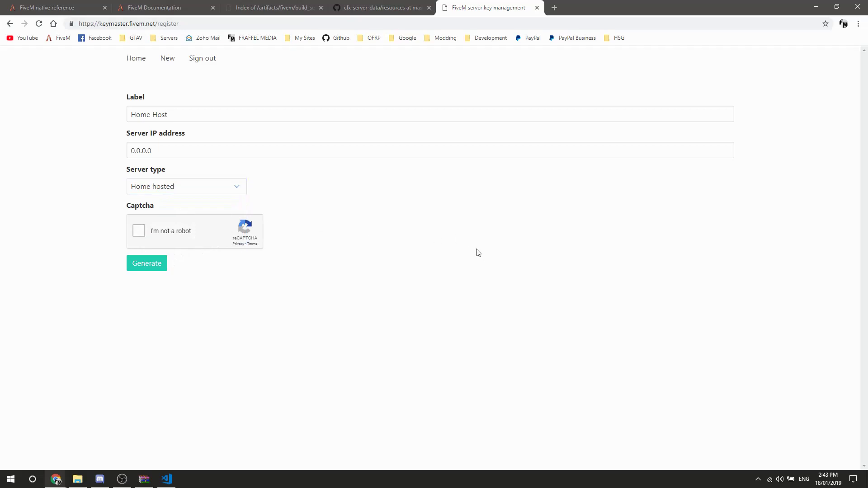
left_click(139, 231)
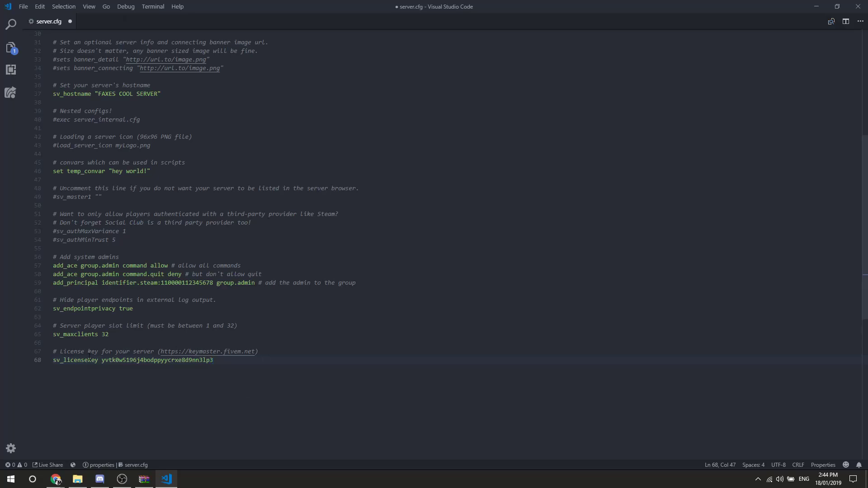
Finalize the license key value on the sv_licenseKey line and save server.cfg.
double_click(120, 360)
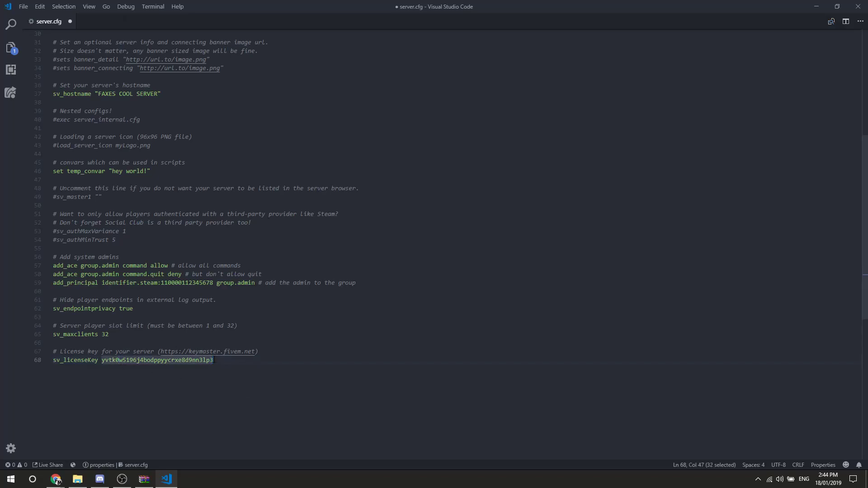
type("\"")
key("ctrl+z")
left_click(344, 366)
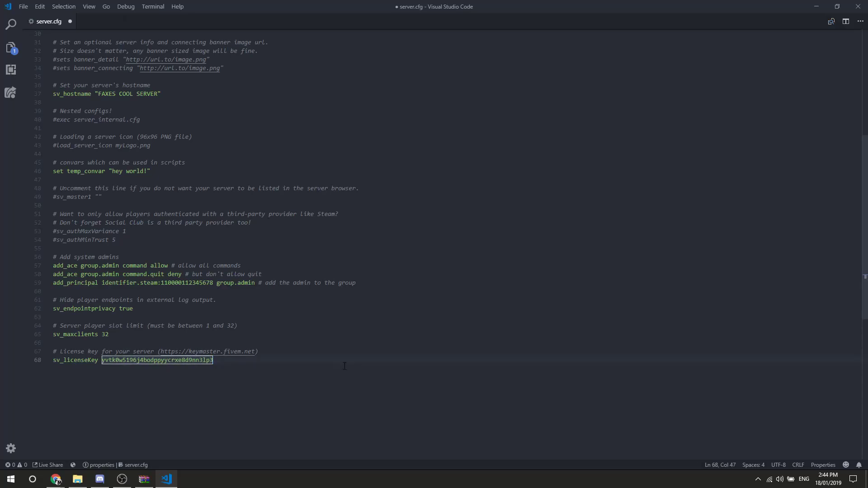
key("ctrl+s")
Point out the 32-player slot limit and its 1–32 range in server.cfg.
left_click(117, 335)
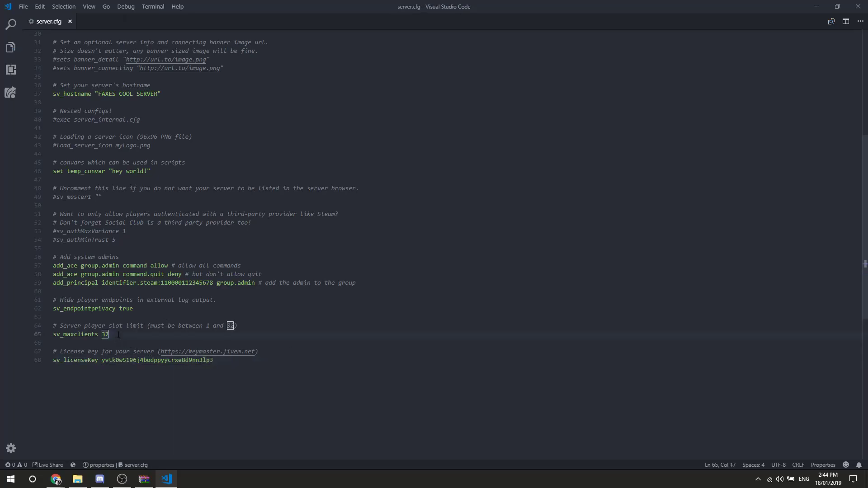
left_click(202, 326)
left_click_drag(198, 221, 126, 231)
left_click(129, 223)
scroll(139, 243, "up", 3)
scroll(139, 243, "up", 3)
left_click_drag(53, 308, 53, 127)
left_click(207, 224)
scroll(208, 223, "up", 4)
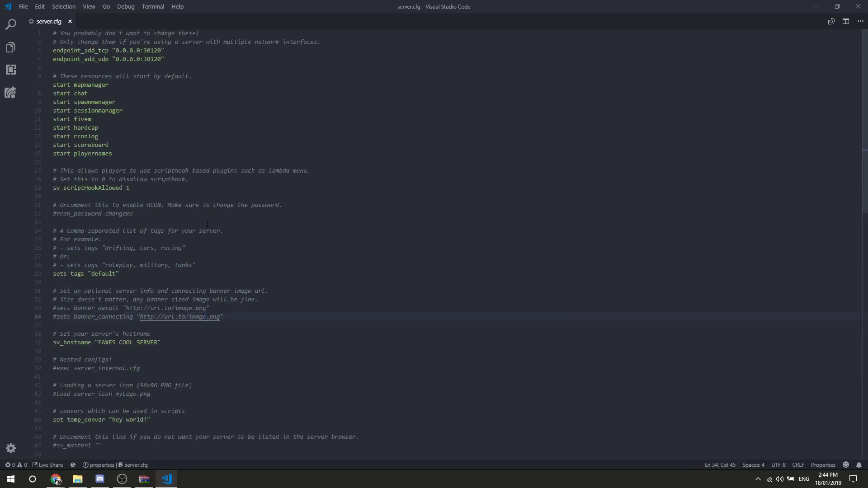
scroll(75, 481, "down", 13)
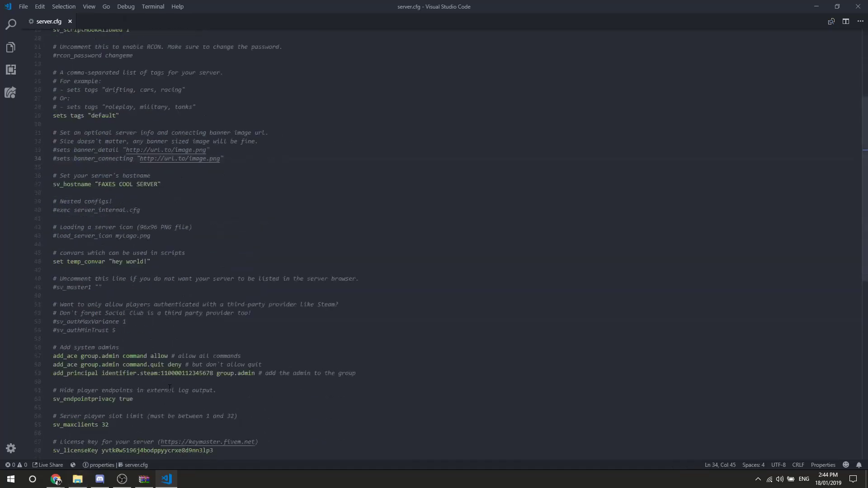
Return to Chrome's FiveM setup documentation tab.
mouse_move(55, 480)
left_click(60, 440)
left_click(192, 6)
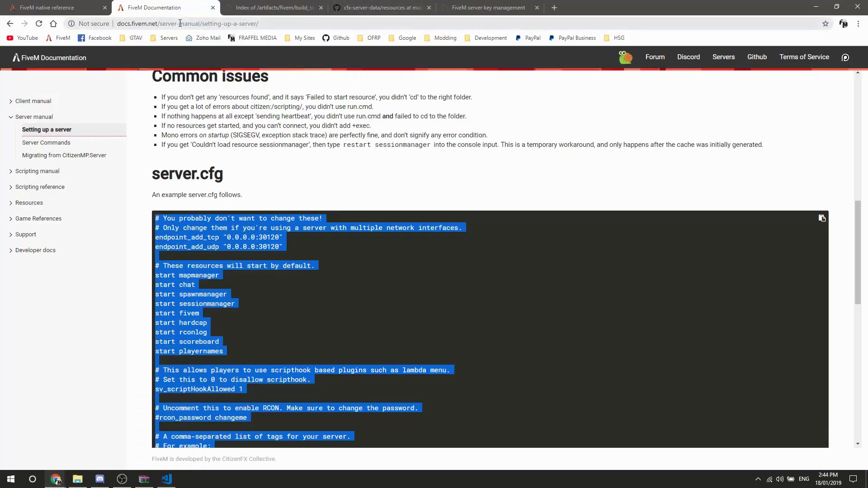
Highlight the license code step in the setup guide.
scroll(333, 267, "up", 10)
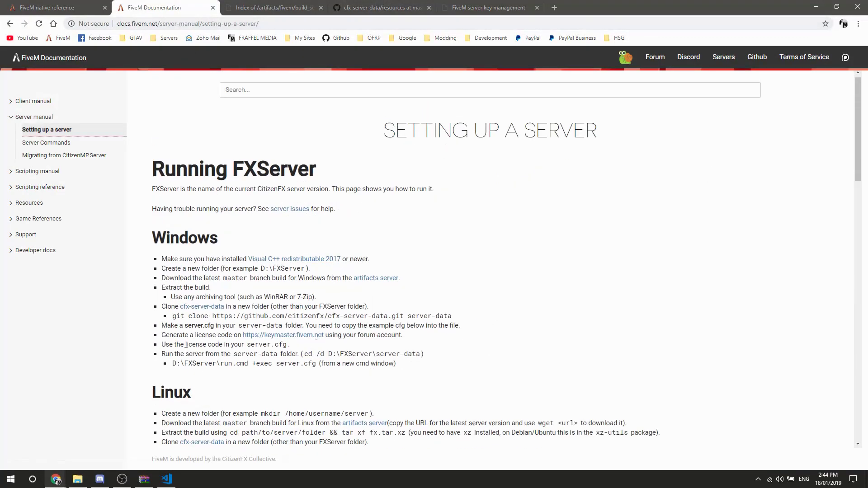
left_click_drag(185, 344, 239, 344)
left_click(279, 354)
Launch Command Prompt via a cmd search, move it right, and select the guide's cd command.
left_click(33, 480)
type("cmd")
key("Return")
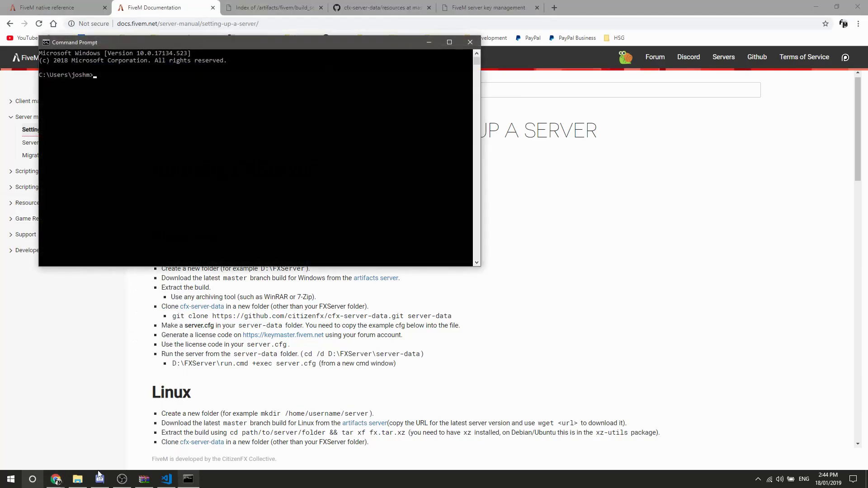
left_click_drag(113, 36, 497, 87)
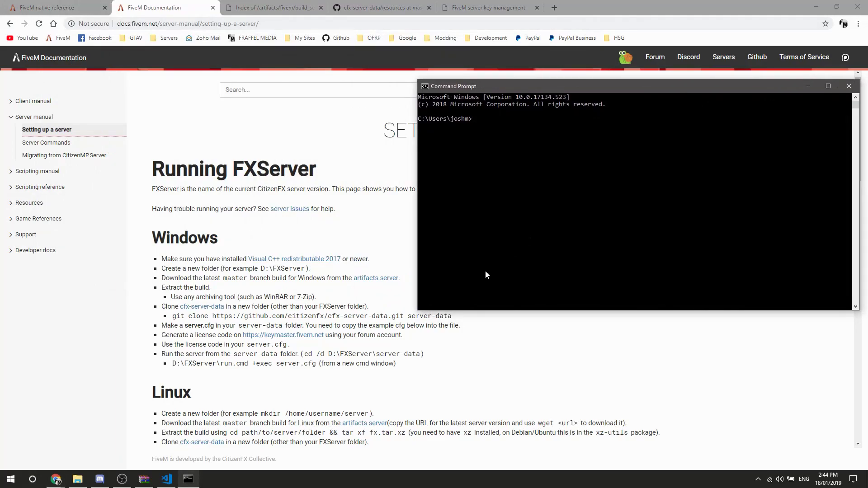
left_click_drag(421, 356, 308, 354)
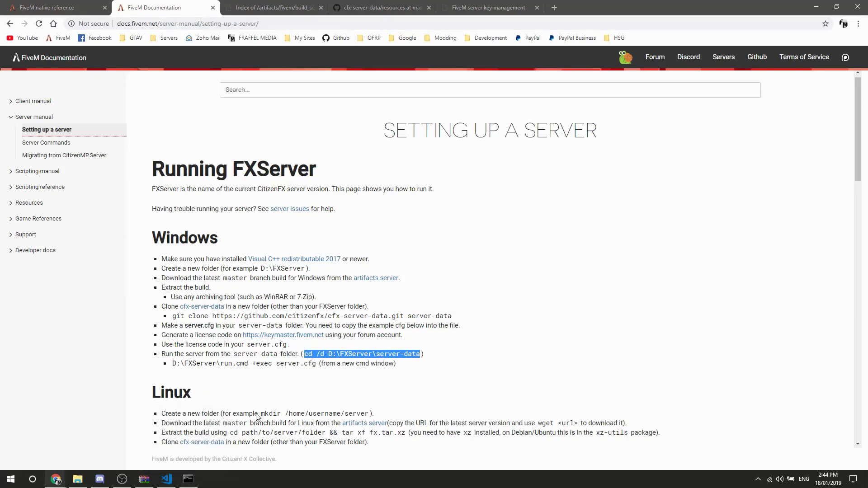
left_click(78, 479)
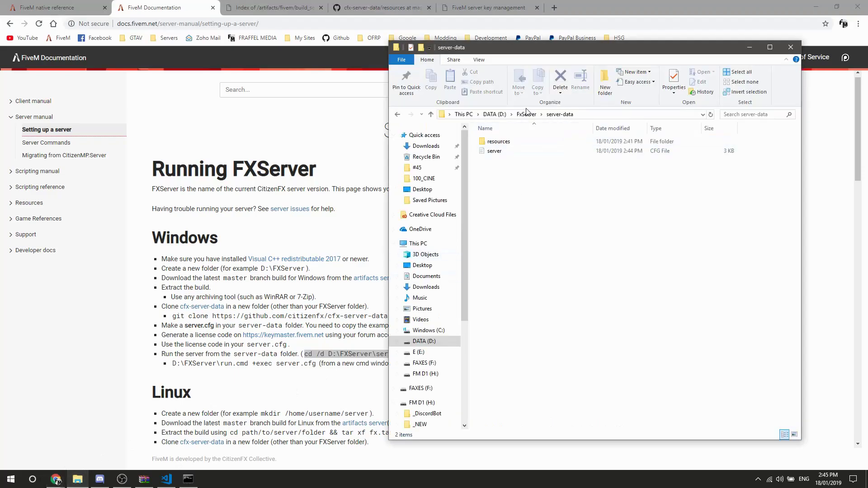
Rename the FxServer folder on D: to FXServer.
left_click(503, 114)
left_click(512, 153)
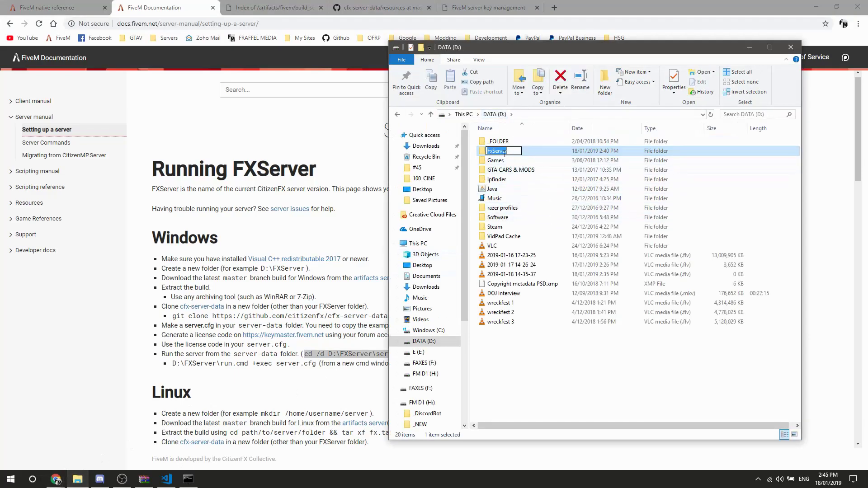
left_click(494, 154)
key("BackSpace")
type("X")
Copy the guide's cd /d D:\FXServer\server-data command into Command Prompt.
left_click(346, 347)
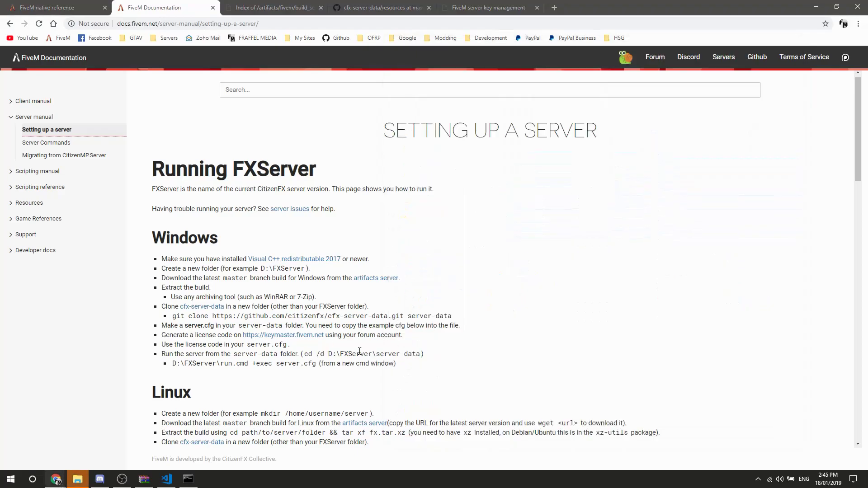
left_click_drag(304, 354, 421, 357)
key("ctrl+c")
left_click(188, 479)
key("ctrl+v")
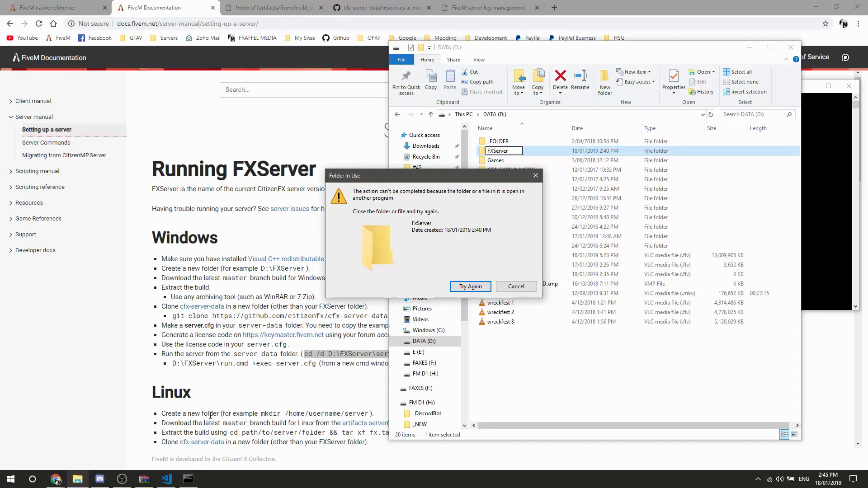
Close Visual Studio Code to release the folder and retry the rename.
left_click(166, 479)
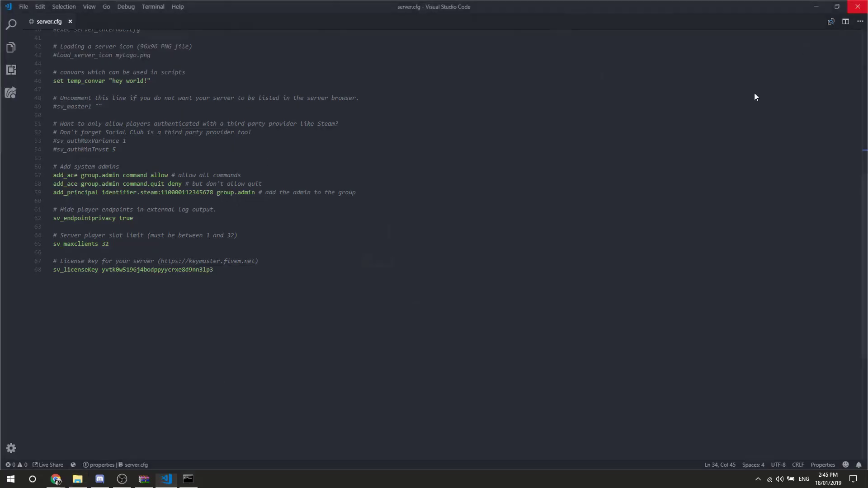
left_click(858, 7)
left_click(471, 333)
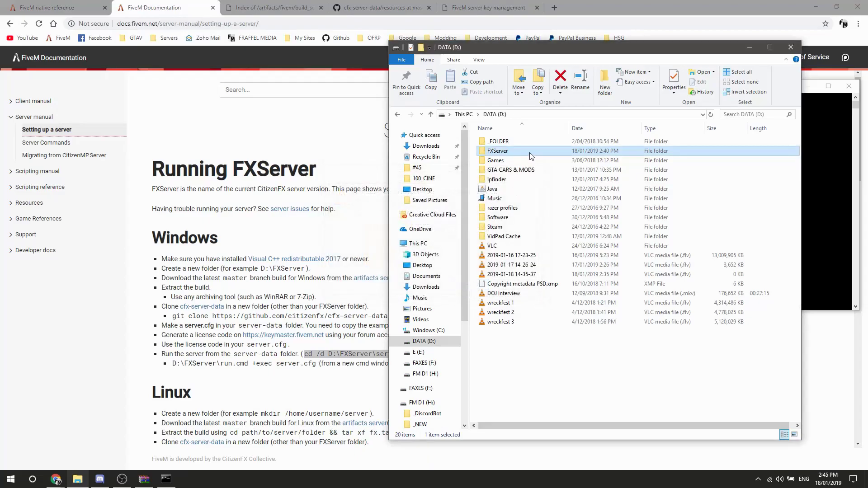
Run cd /d D:\FXServer\server-data, then start D:\FXServer\run.cmd +exec server.cfg.
left_click(749, 47)
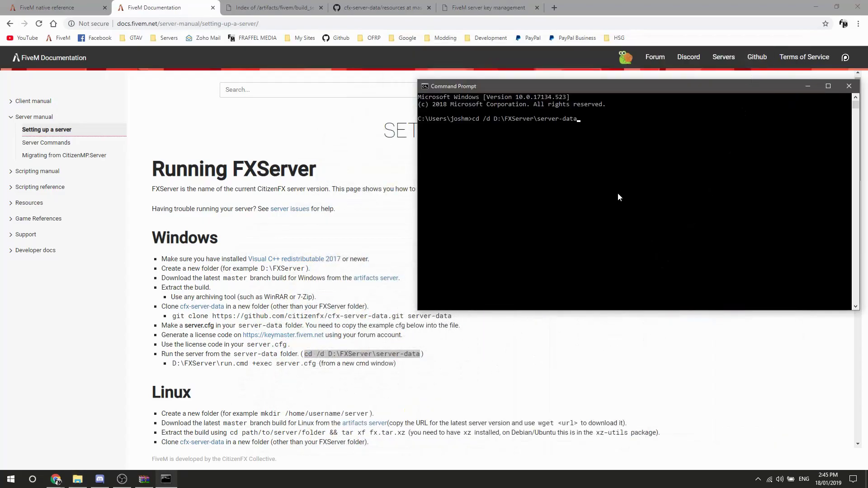
key("Return")
left_click(393, 364)
left_click_drag(393, 364, 174, 364)
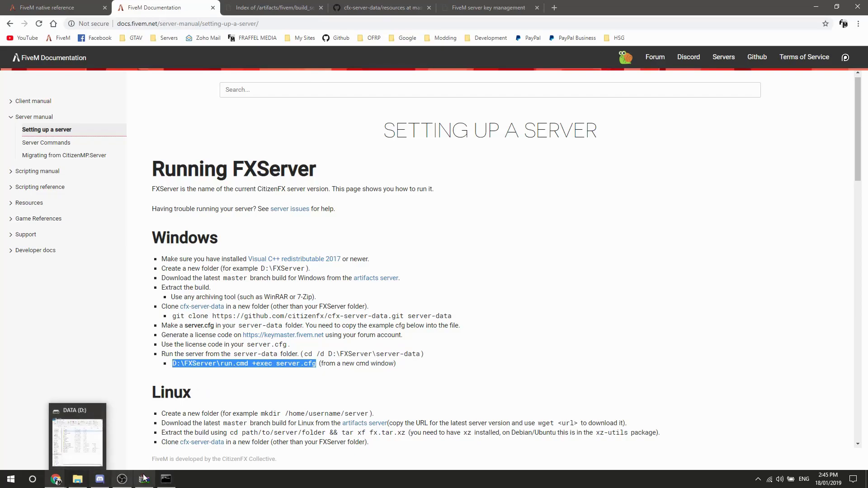
left_click(166, 479)
right_click(484, 172)
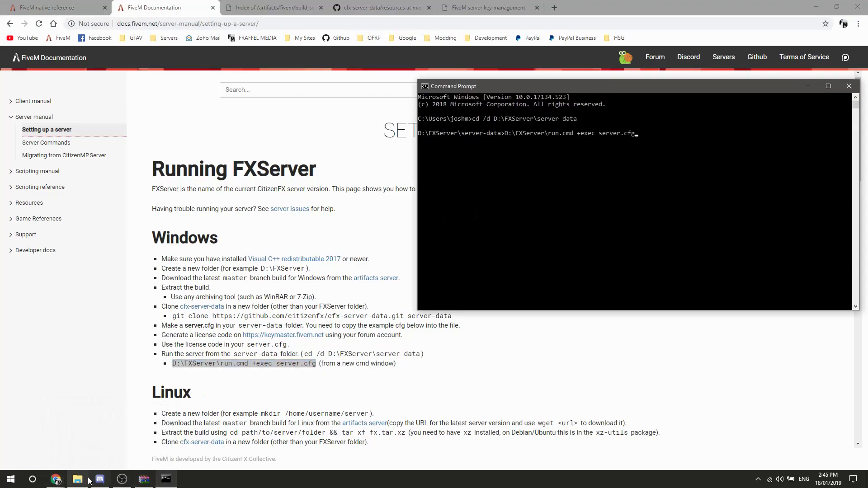
key("Return")
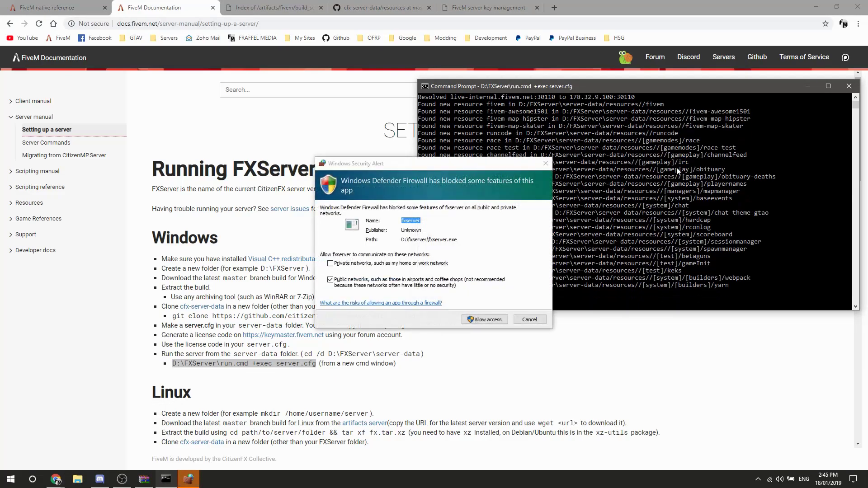
Allow fxserver through the Windows firewall and go to the desktop.
left_click(480, 321)
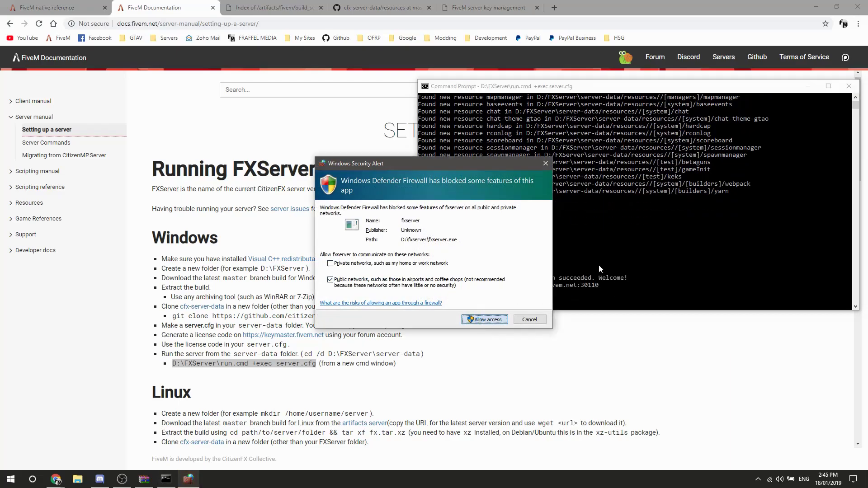
left_click(487, 320)
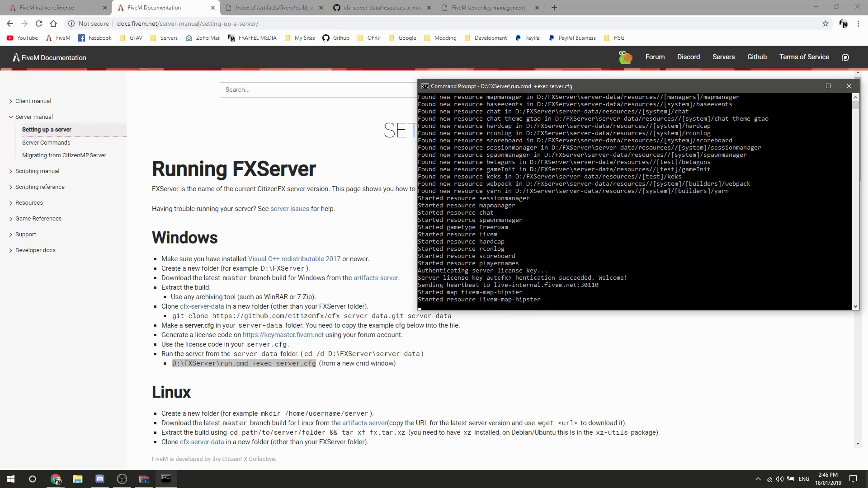
left_click(867, 480)
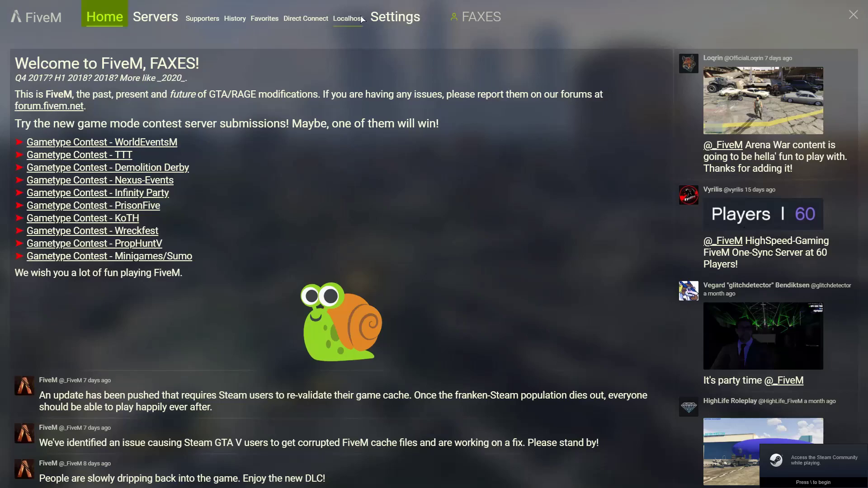
Make sure Dev mode is switched on in FiveM settings.
left_click(387, 17)
left_click(275, 82)
left_click(274, 83)
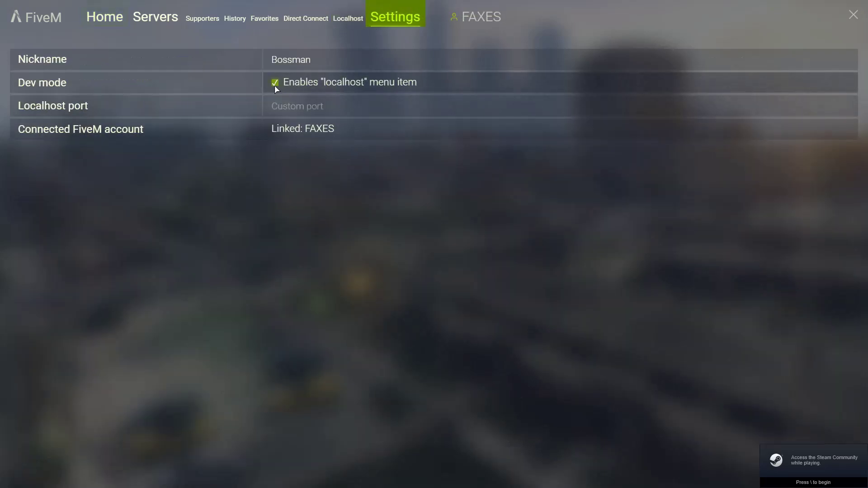
left_click(274, 80)
left_click(274, 80)
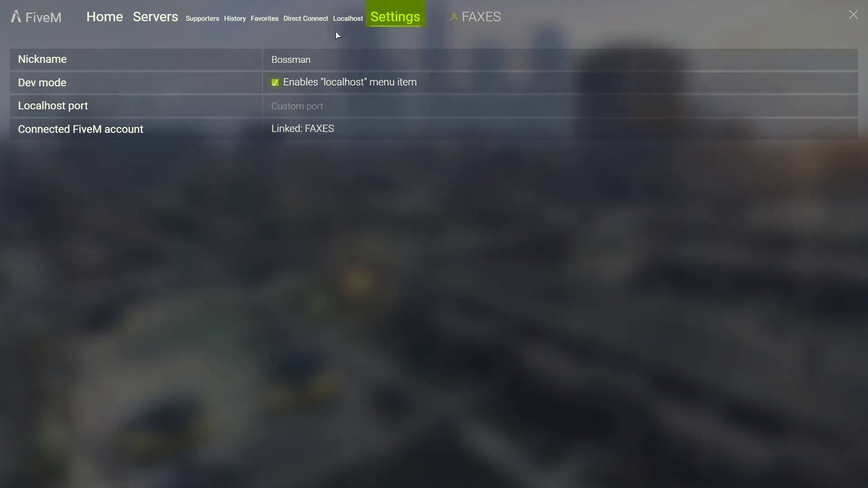
Connect to Localhost and check the server console logging the connection.
left_click(348, 24)
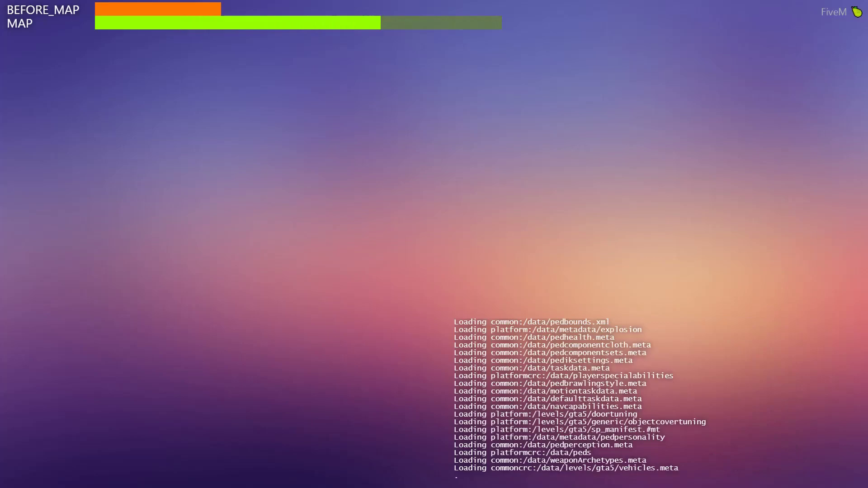
key("alt+Tab")
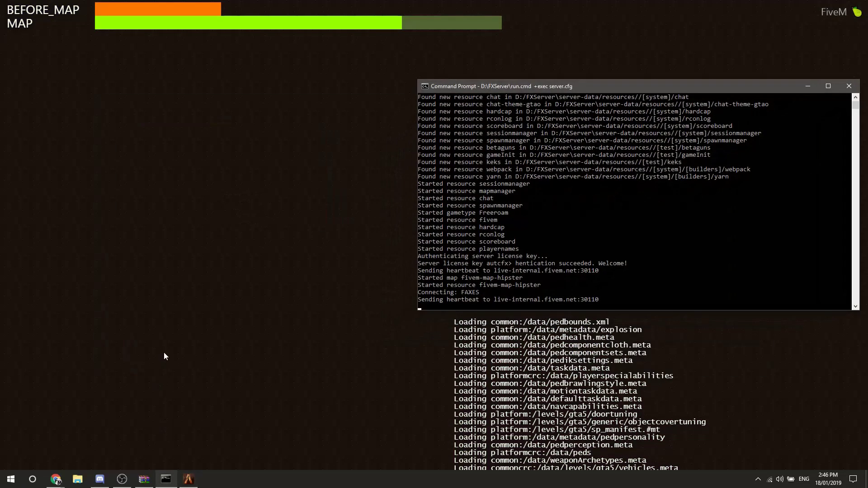
left_click(84, 439)
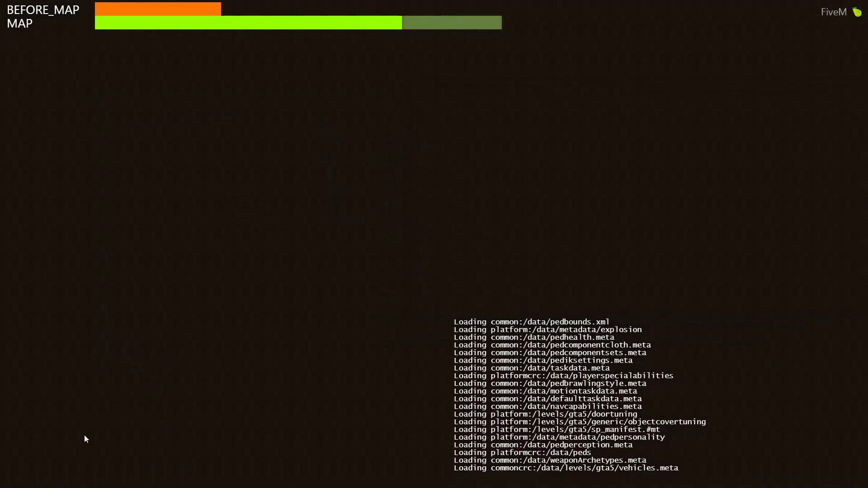